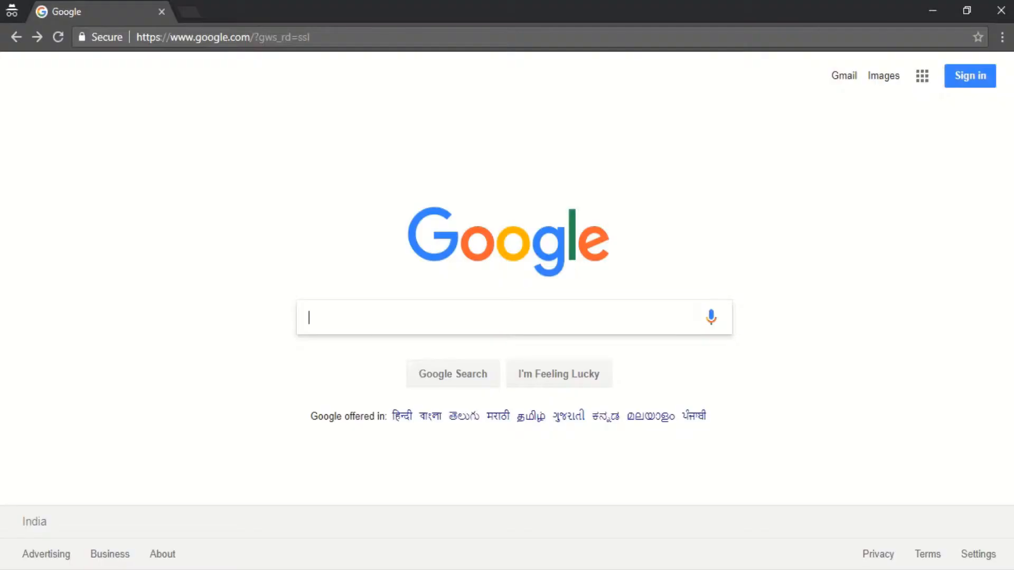
# Step: Search Google for "java jdk" and open the JDK download page from Oracle's Java SE Downloads result
pyautogui.write('java jdk')
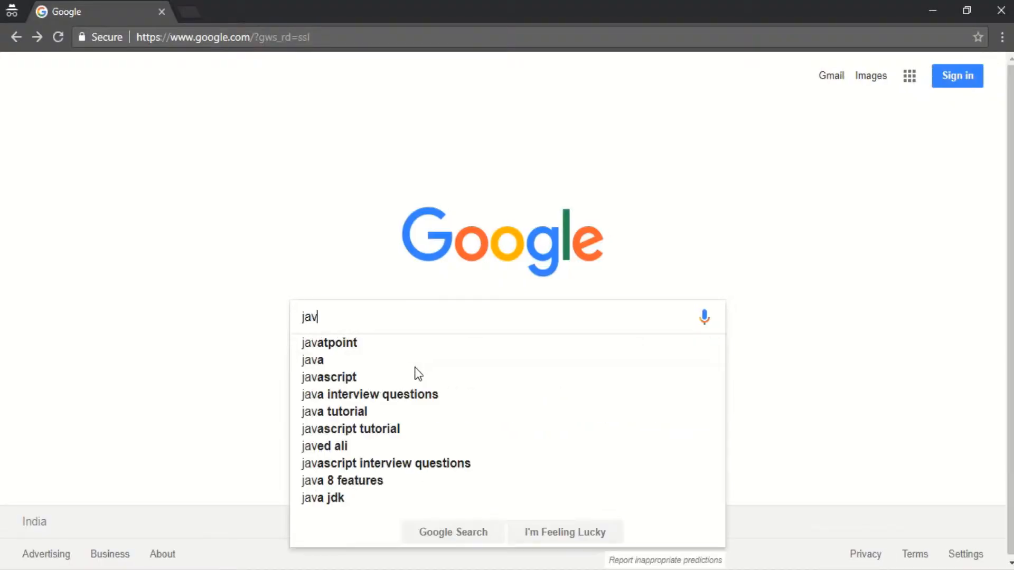
pyautogui.press('Return')
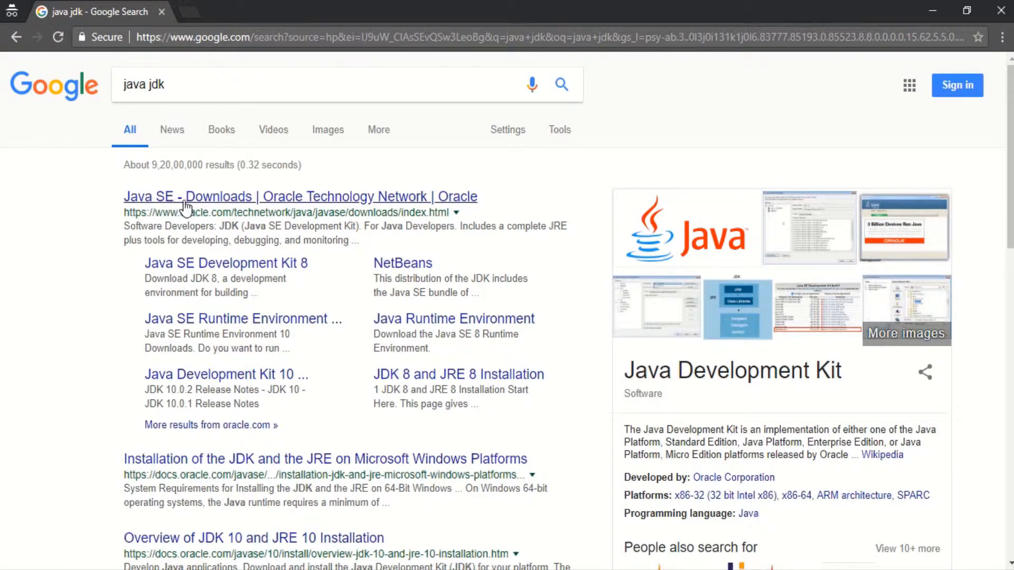
pyautogui.moveTo(112, 214); pyautogui.dragTo(224, 209)
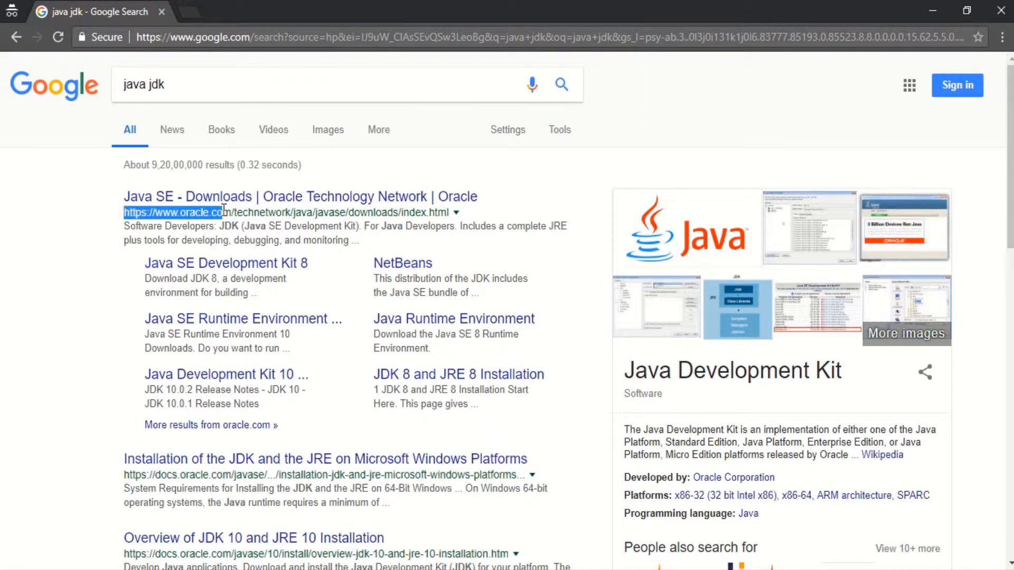
pyautogui.click(282, 198)
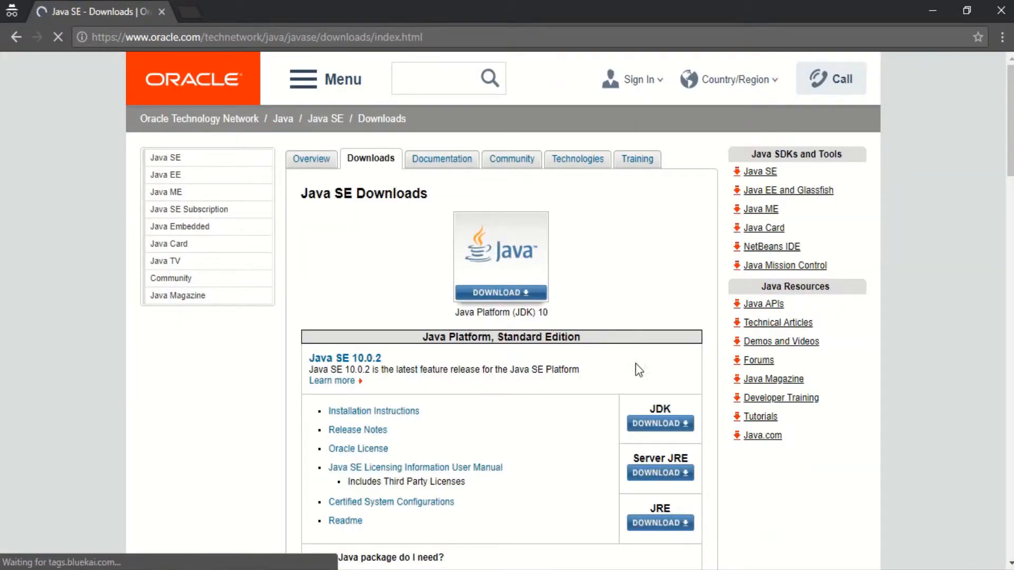
pyautogui.click(669, 424)
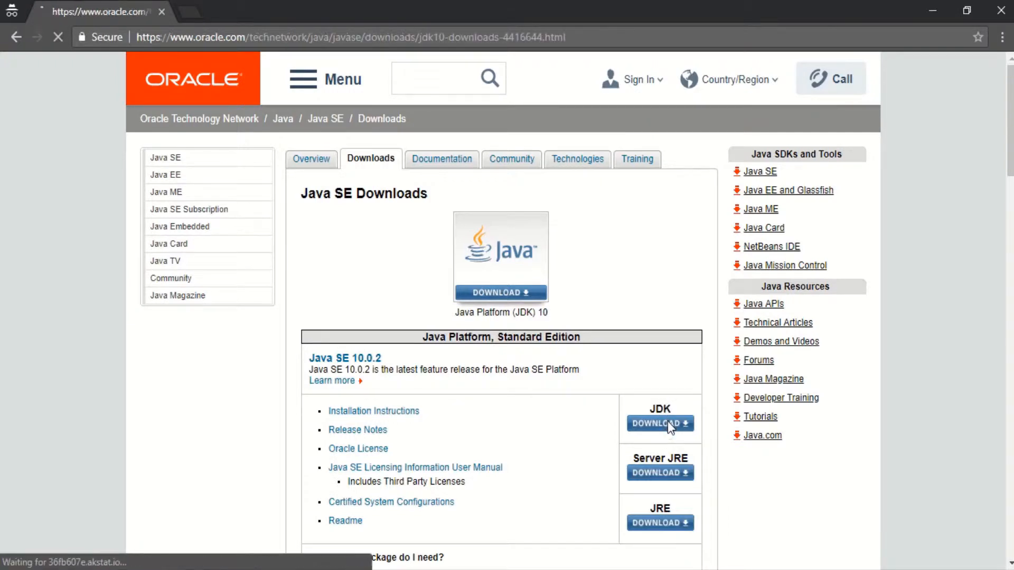
# Step: Accept the Java SE 10.0.2 license agreement and start downloading the Windows installer jdk-10.0.2_windows-x64_bin.exe
pyautogui.scroll(-3, 545, 353)
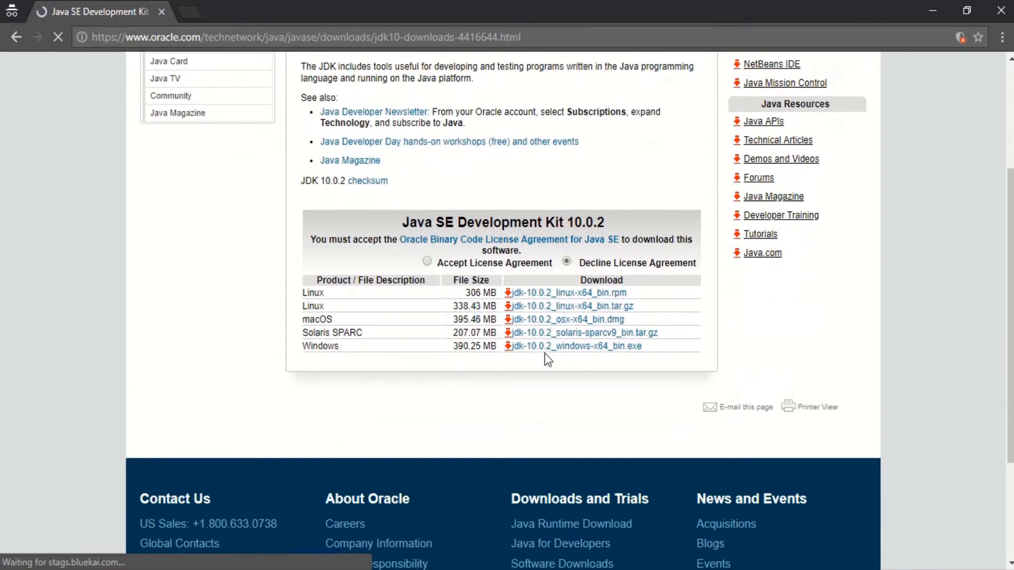
pyautogui.click(427, 262)
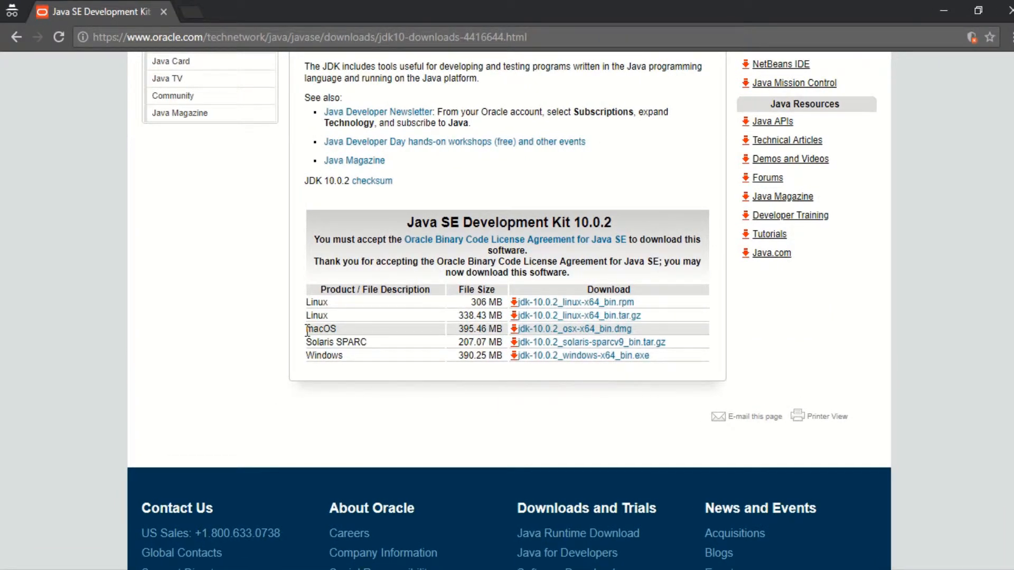
pyautogui.moveTo(307, 330); pyautogui.dragTo(361, 335)
pyautogui.moveTo(434, 329); pyautogui.dragTo(503, 329)
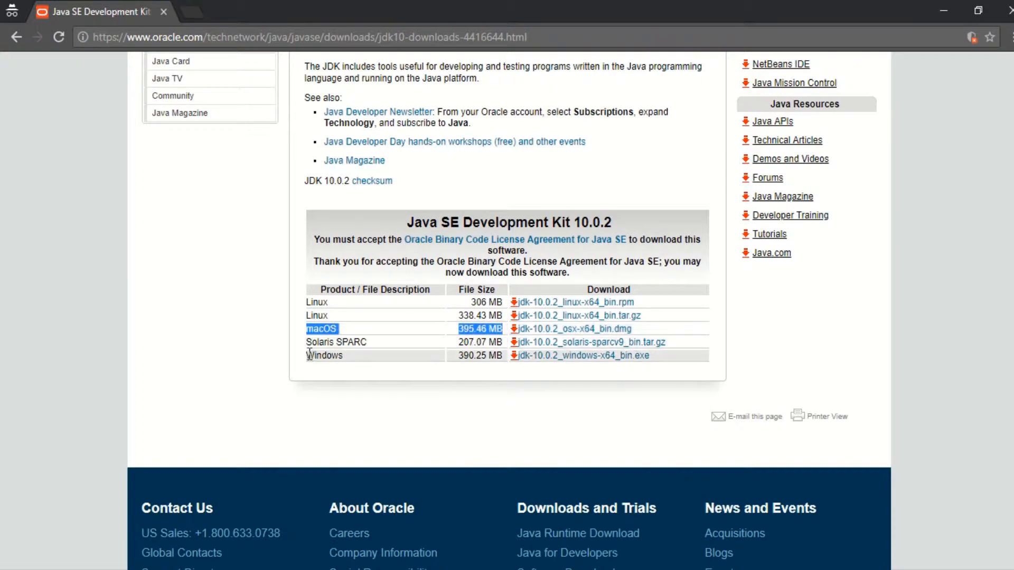
pyautogui.moveTo(309, 355); pyautogui.dragTo(487, 357)
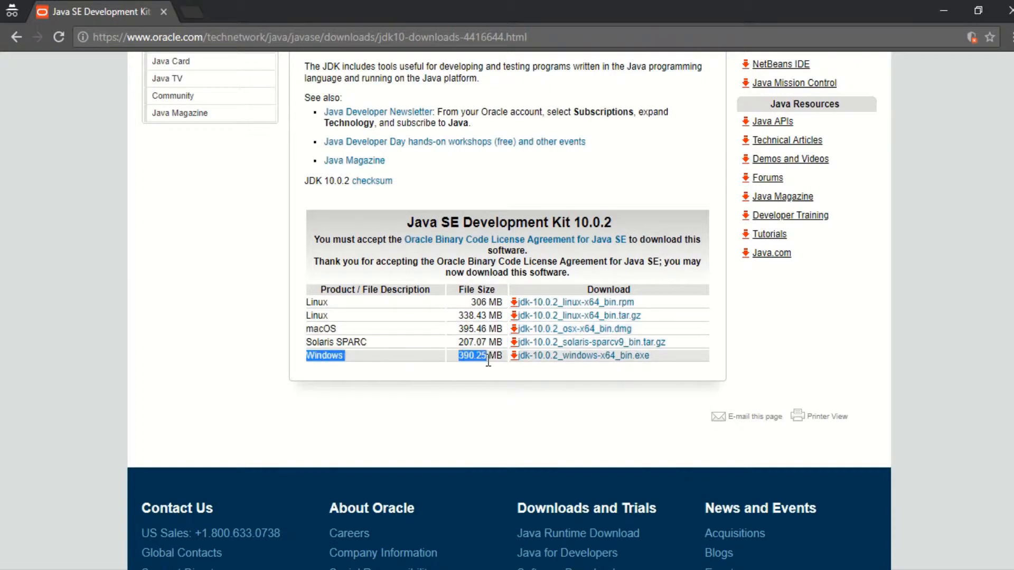
pyautogui.click(564, 360)
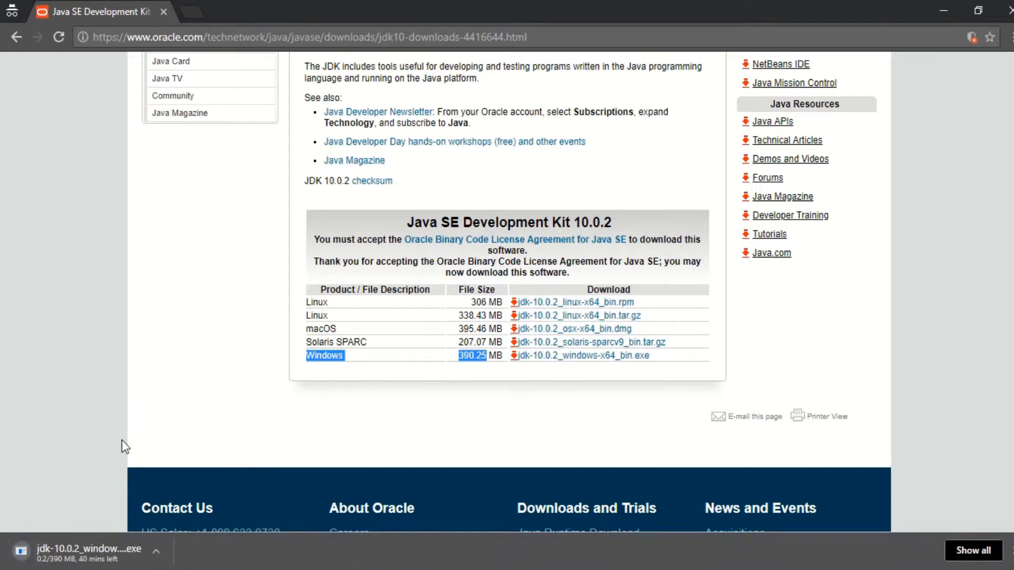
# Step: Cancel the running download of the Windows JDK installer
pyautogui.click(157, 553)
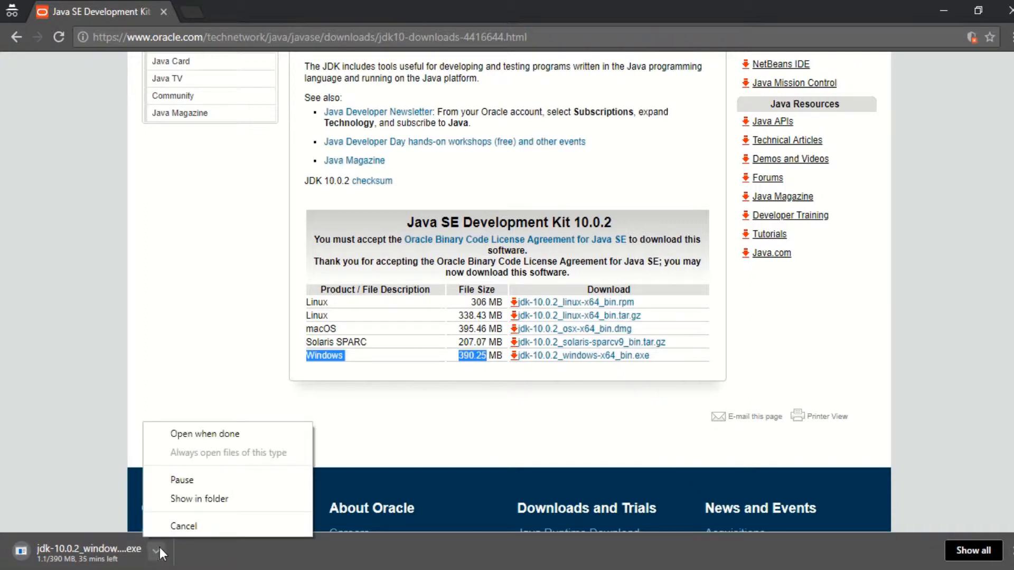
pyautogui.click(215, 524)
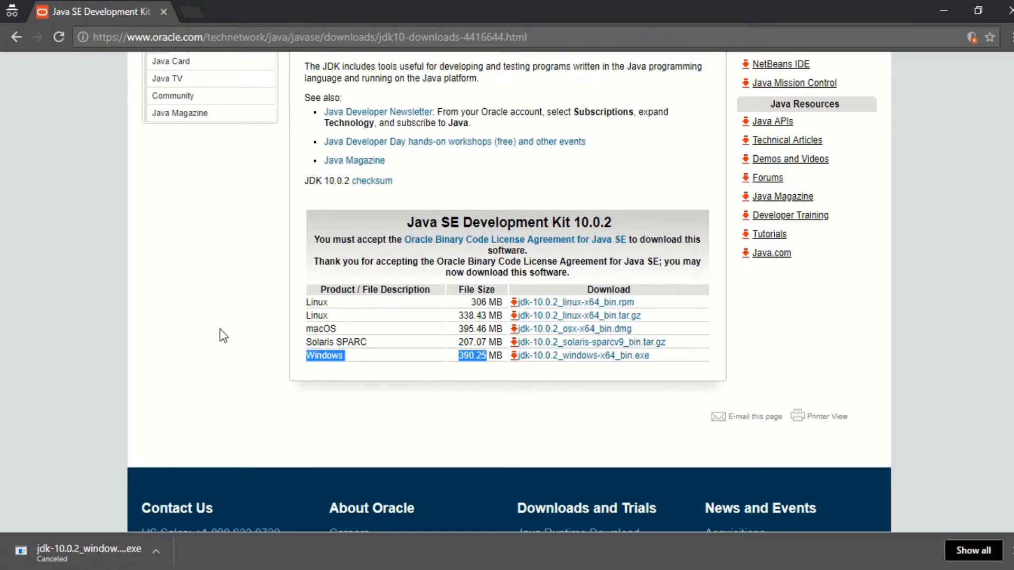
# Step: Return to Google, search for "android studio" and open the Android Developers download page from the results
pyautogui.scroll(4, 220, 329)
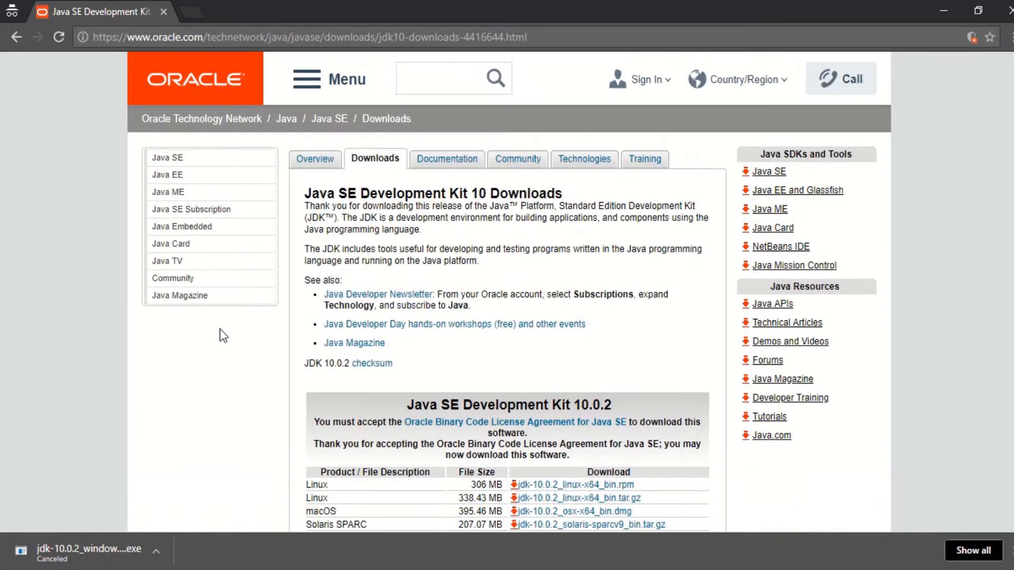
pyautogui.click(334, 41)
pyautogui.write('google')
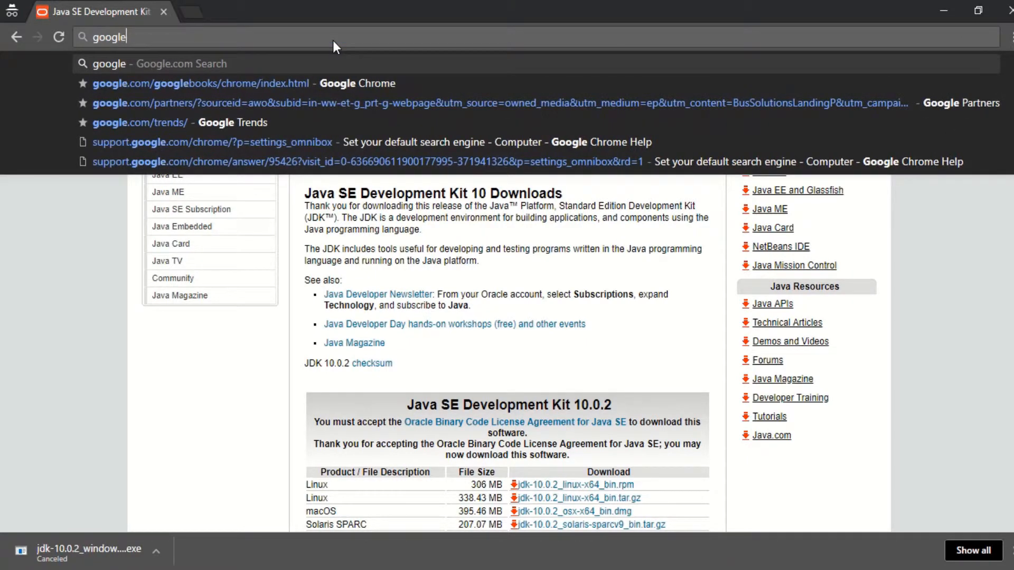
pyautogui.press('Return')
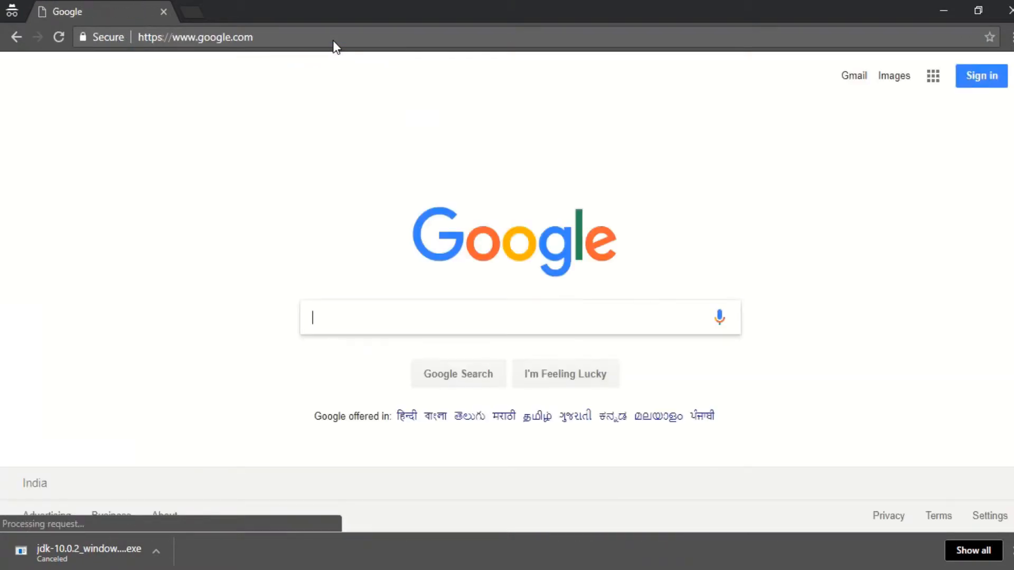
pyautogui.write('and')
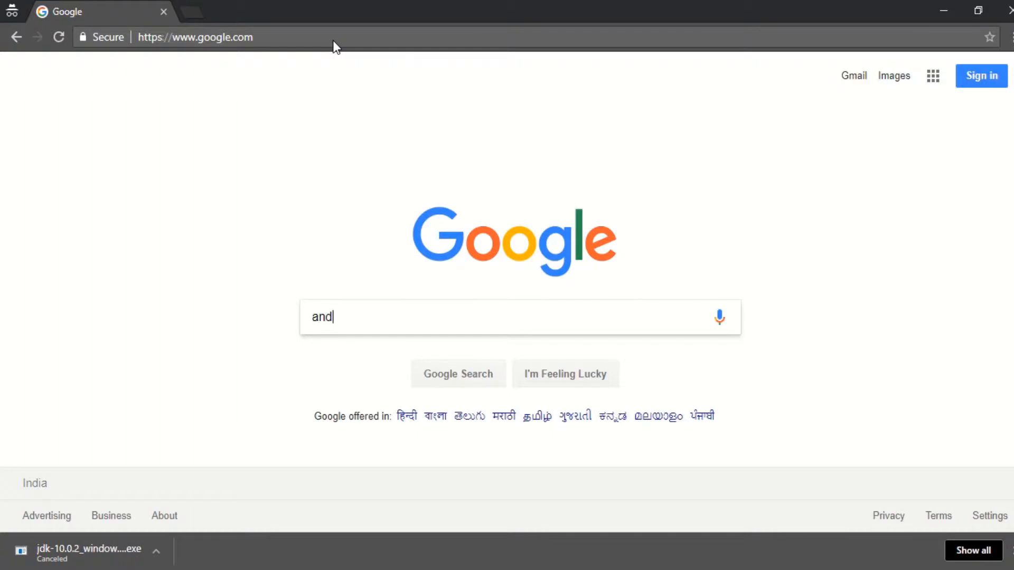
pyautogui.write('roid studio')
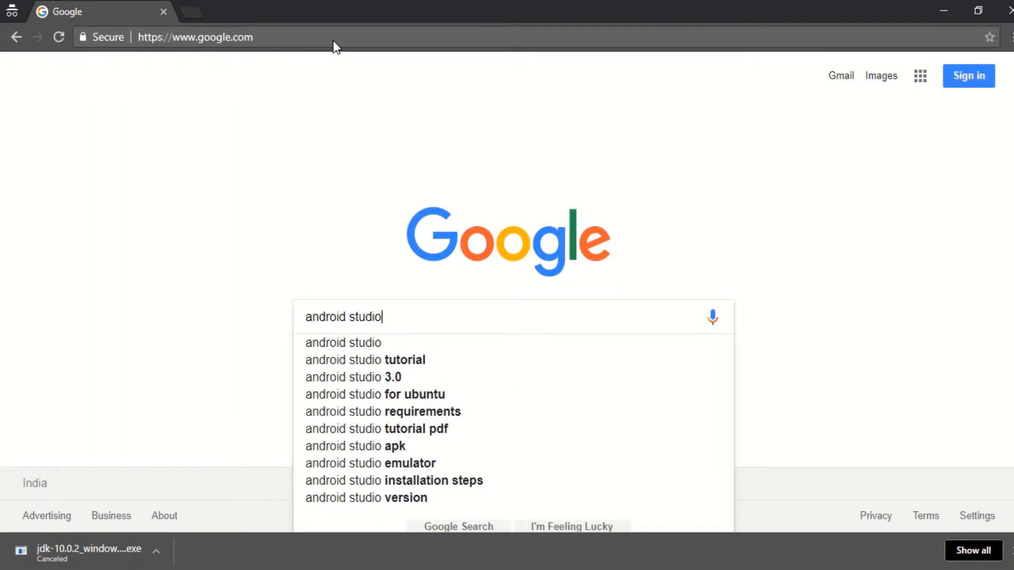
pyautogui.press('Return')
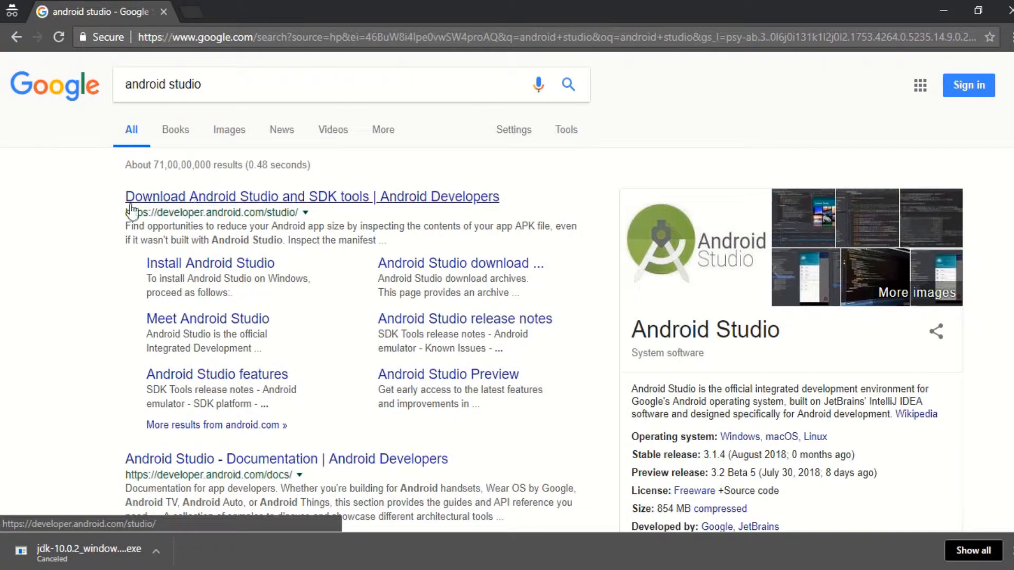
pyautogui.click(213, 203)
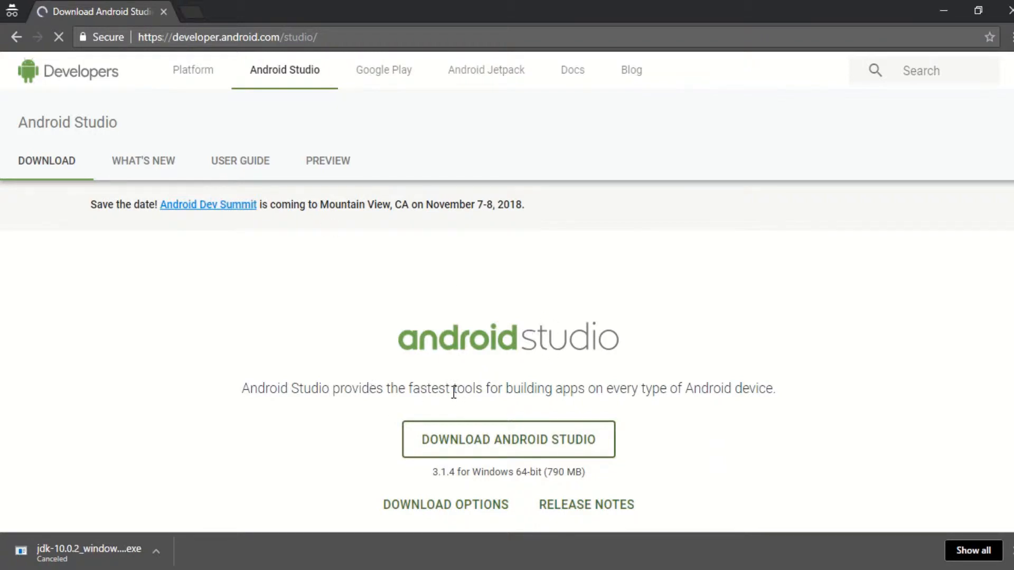
# Step: Open the Android Studio download options and examine the 64-bit and 32-bit Windows packages
pyautogui.scroll(-1, 454, 385)
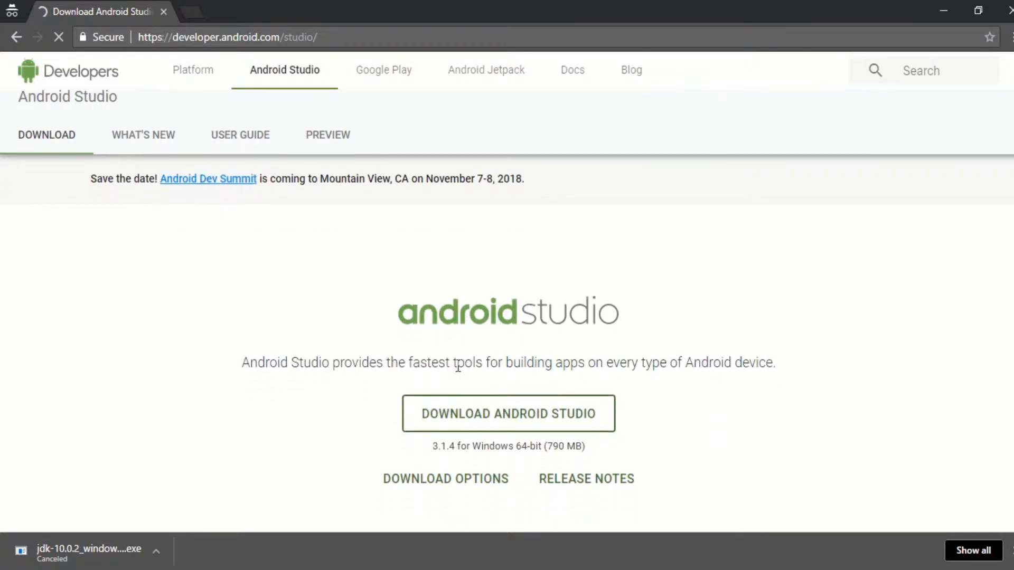
pyautogui.click(527, 414)
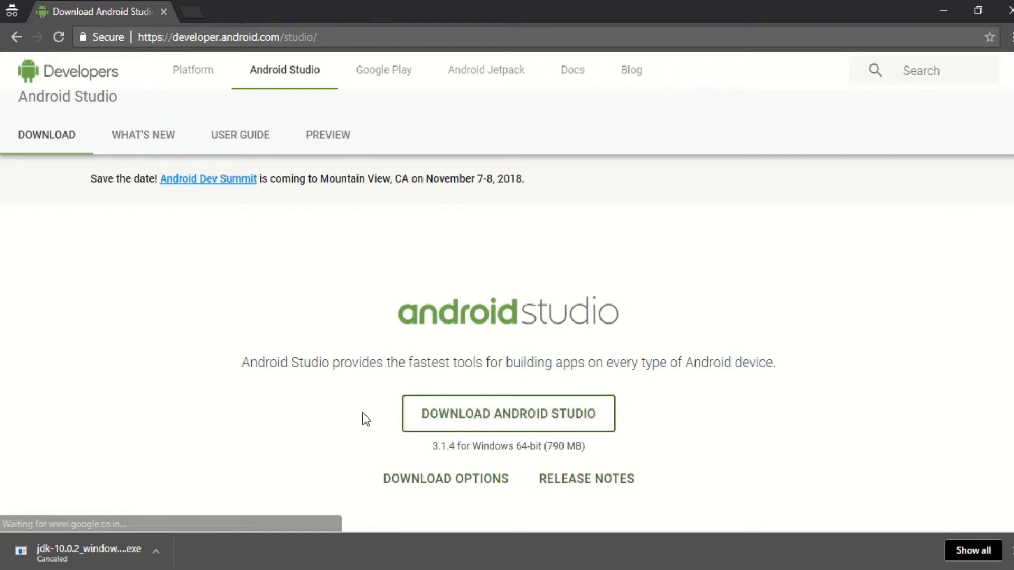
pyautogui.scroll(-1, 362, 413)
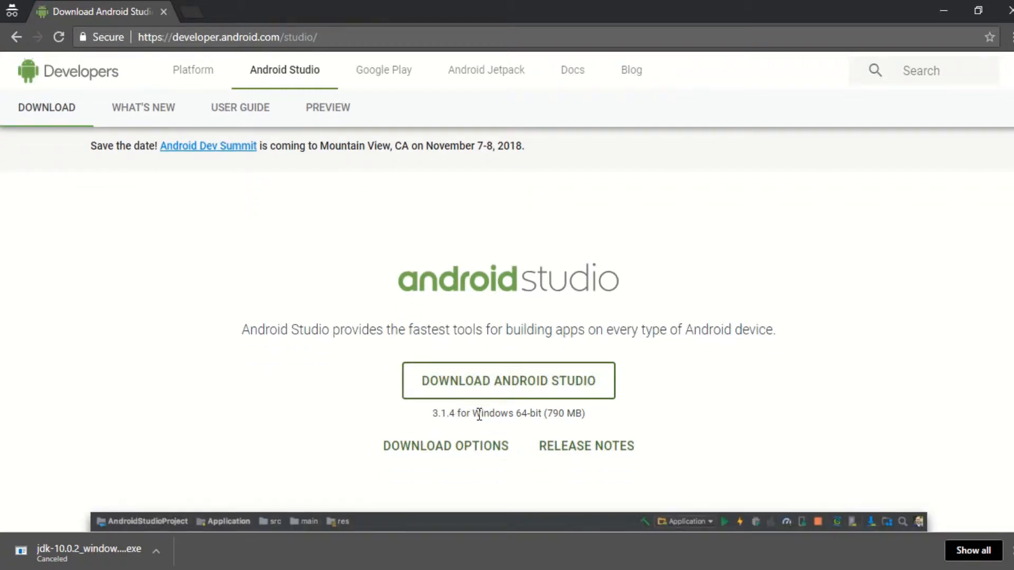
pyautogui.moveTo(481, 413); pyautogui.dragTo(535, 412)
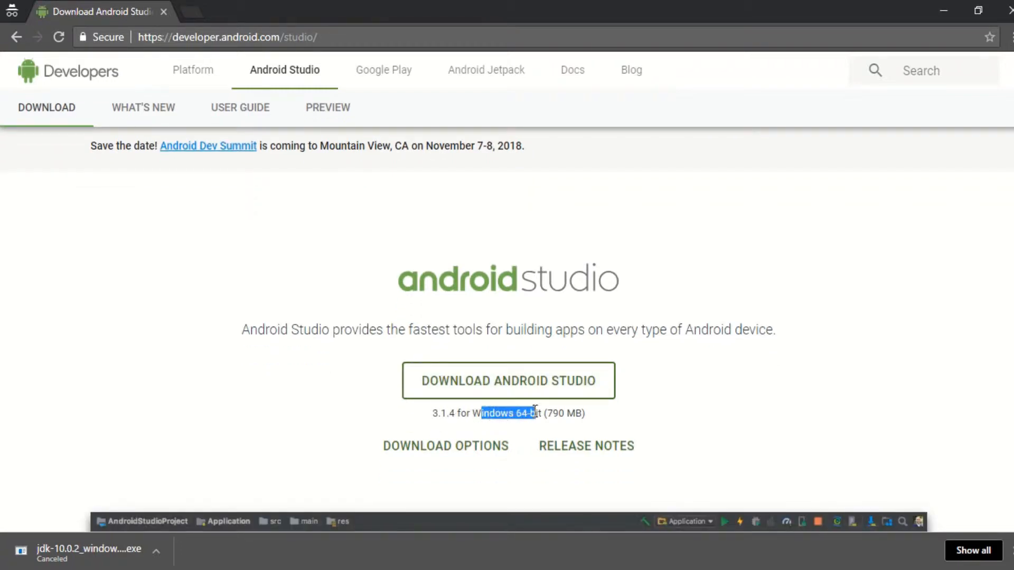
pyautogui.click(460, 453)
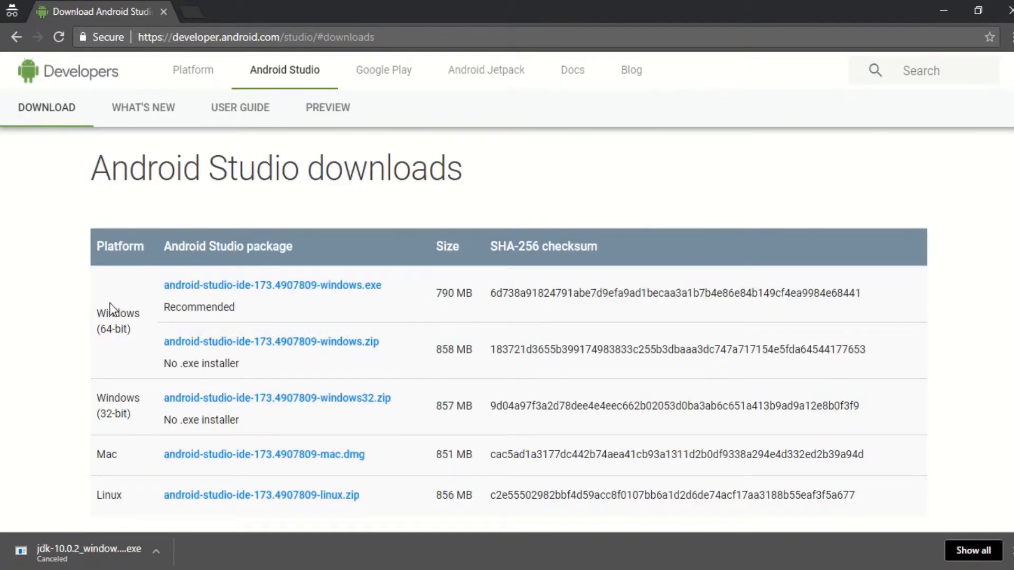
pyautogui.moveTo(96, 310); pyautogui.dragTo(141, 331)
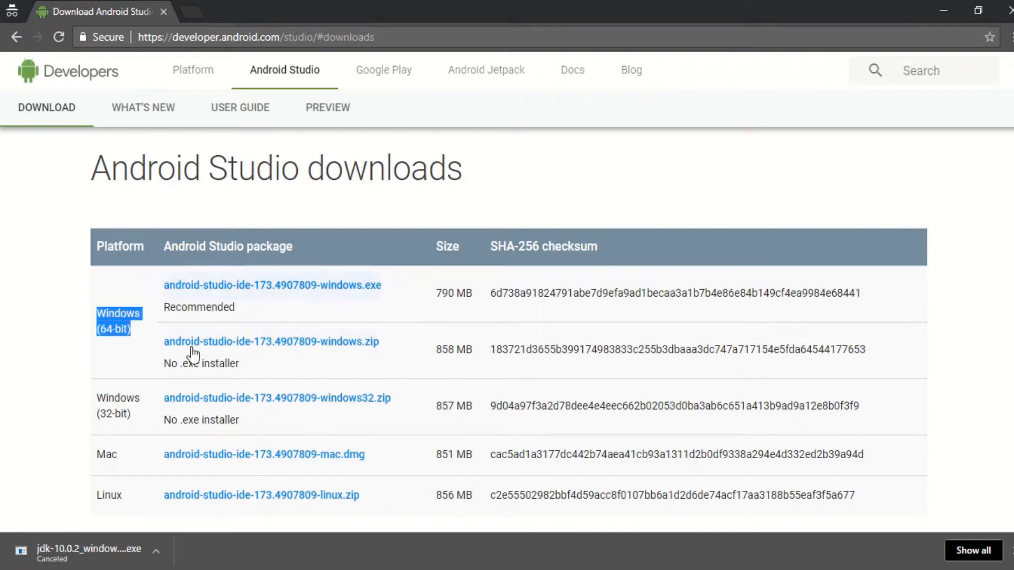
pyautogui.moveTo(97, 396); pyautogui.dragTo(129, 415)
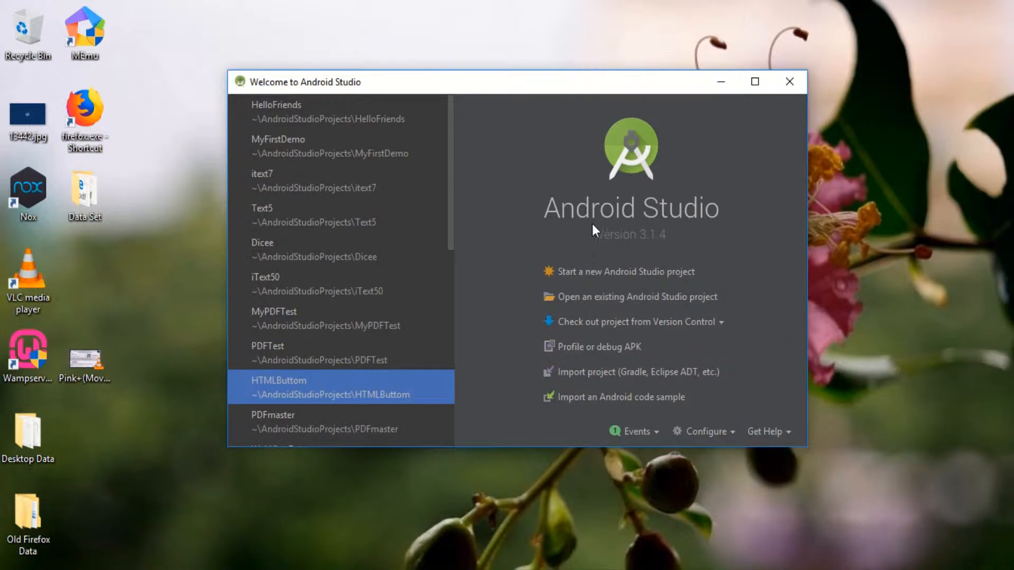
# Step: Switch to Android Studio, start a new project named Hello.Friends, keep its default company domain and location, and proceed to the target devices
pyautogui.click(627, 281)
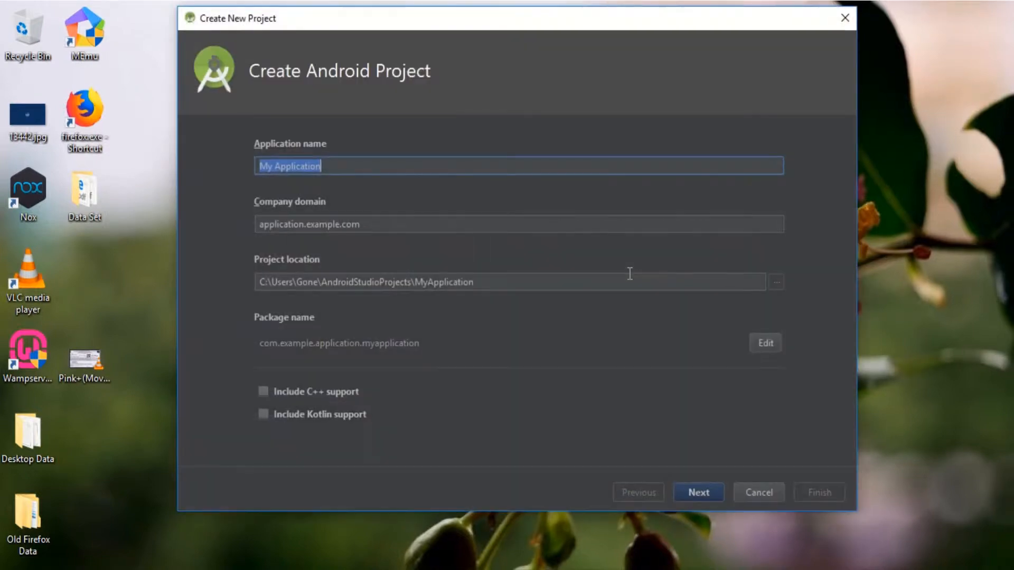
pyautogui.write('H')
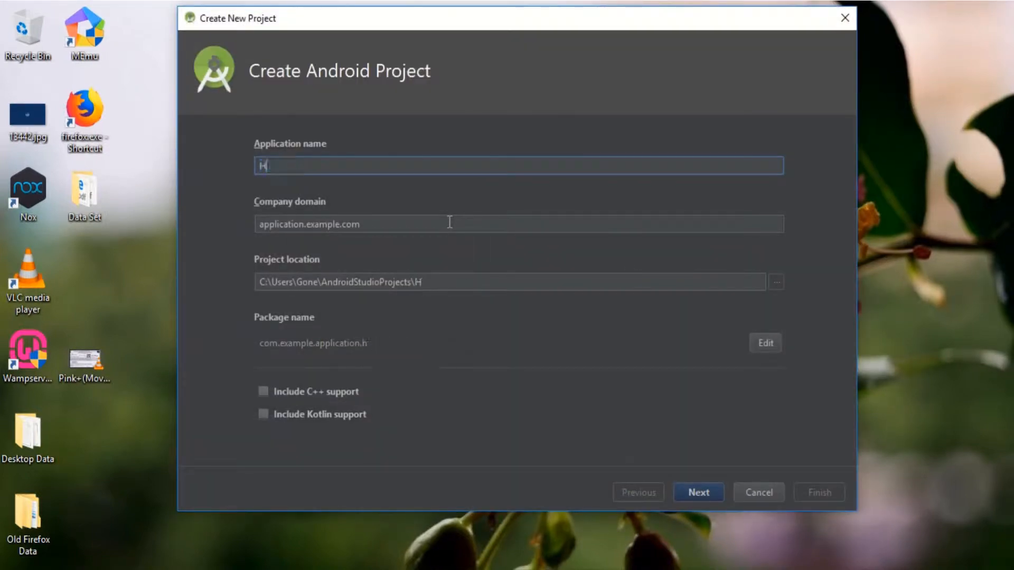
pyautogui.write('ello.Friends')
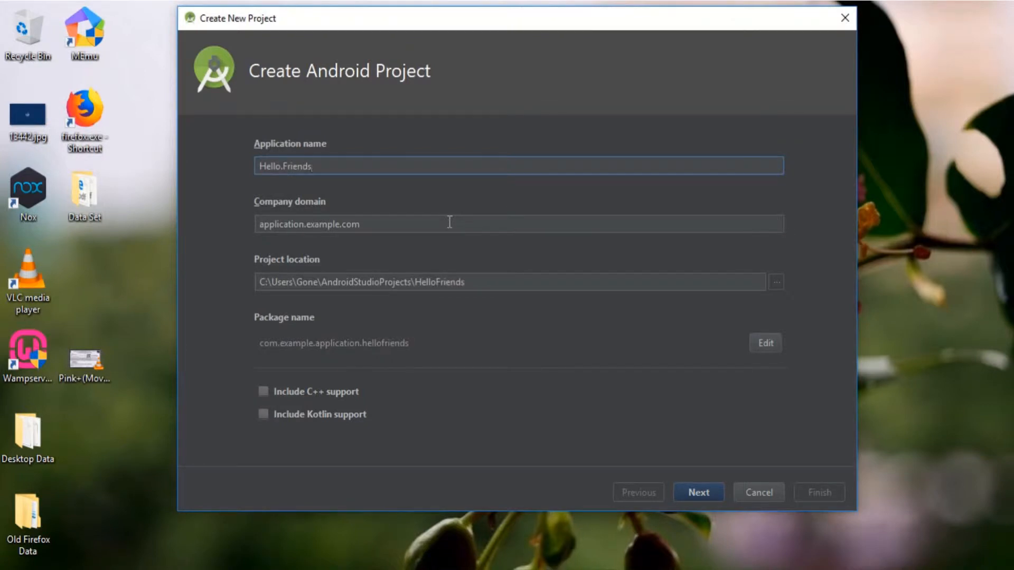
pyautogui.click(449, 222)
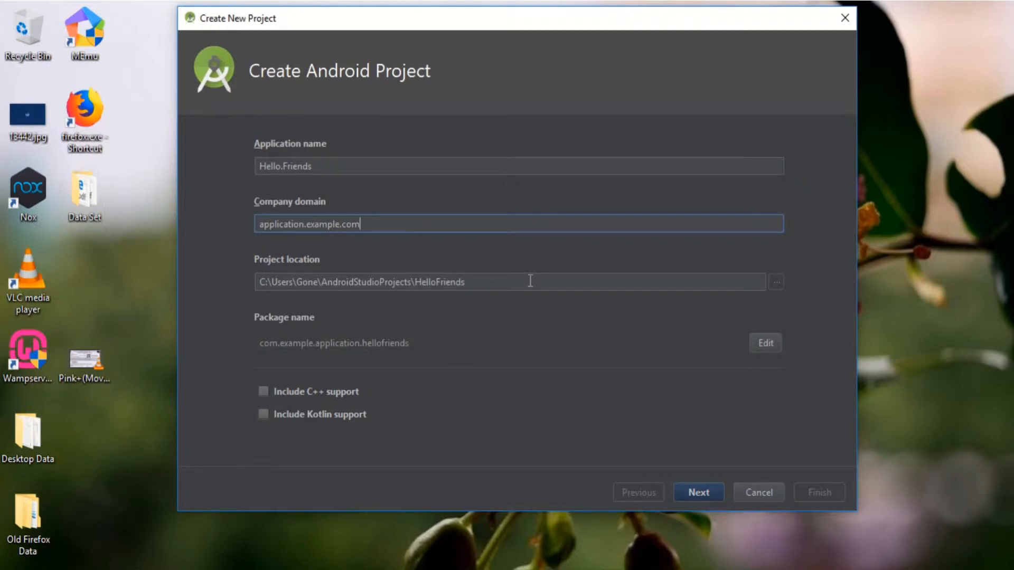
pyautogui.click(711, 491)
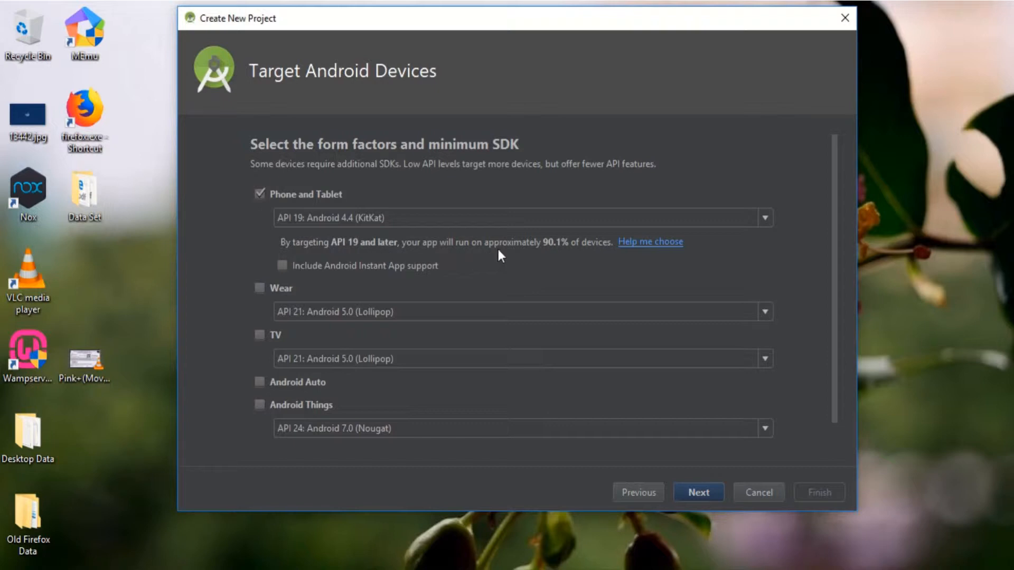
# Step: Try API 25: Android 7.1.1 (Nougat) as the Phone and Tablet minimum SDK and return it to API 19: Android 4.4 (KitKat)
pyautogui.click(555, 219)
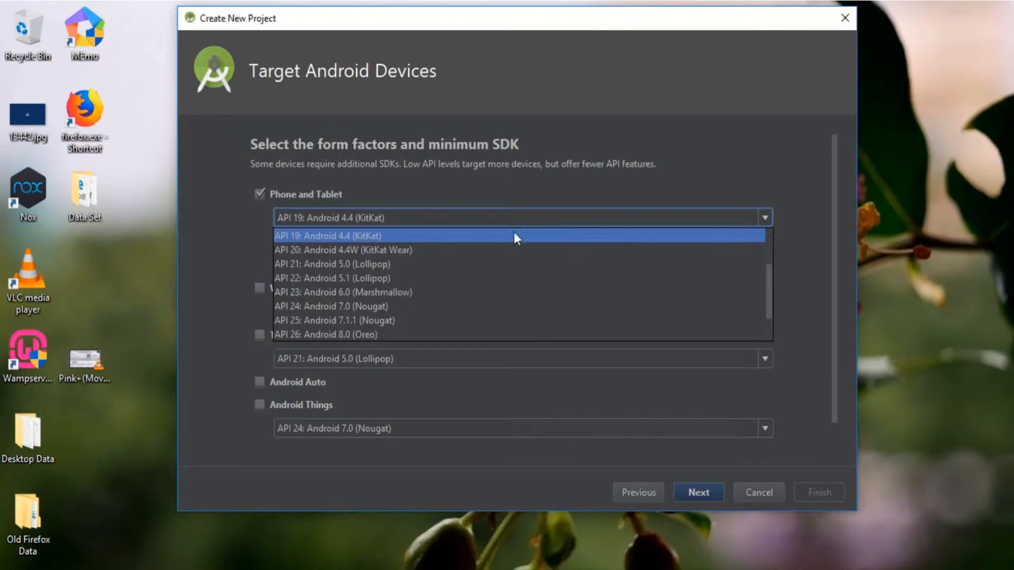
pyautogui.click(433, 319)
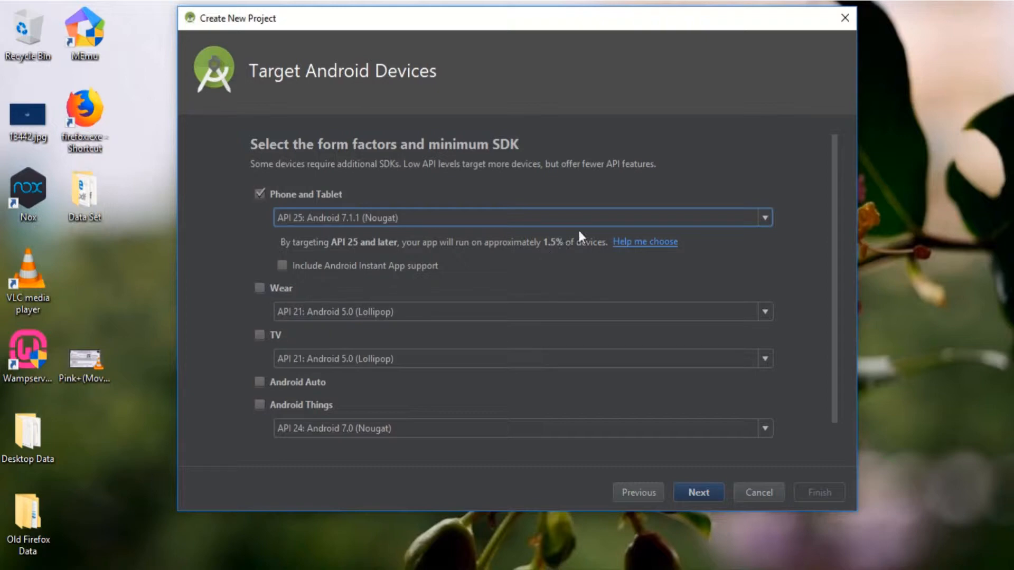
pyautogui.click(591, 220)
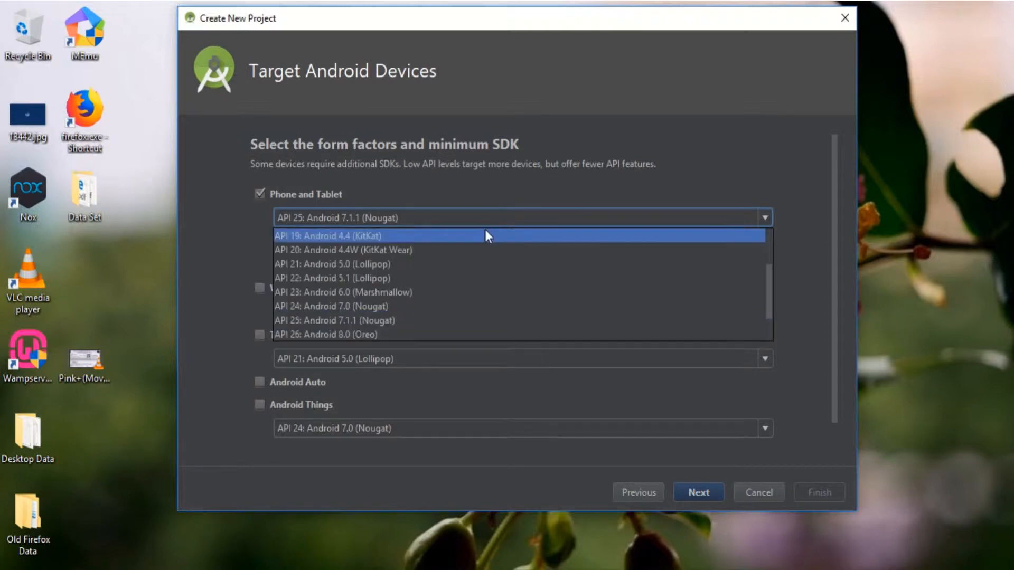
pyautogui.click(453, 237)
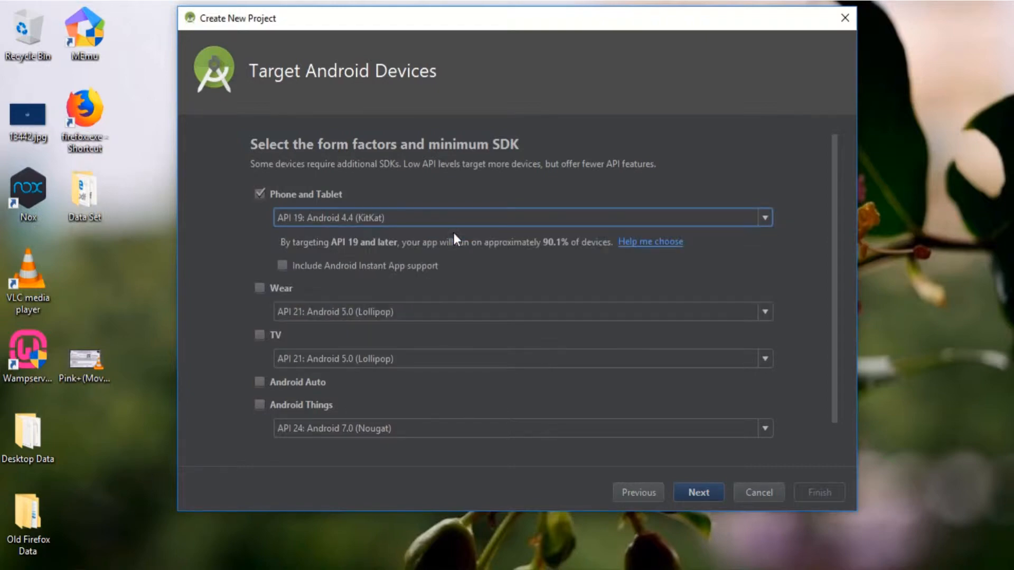
# Step: Accept the target devices, choose Empty Activity as the template, and select the activity name in the activity configuration
pyautogui.click(703, 497)
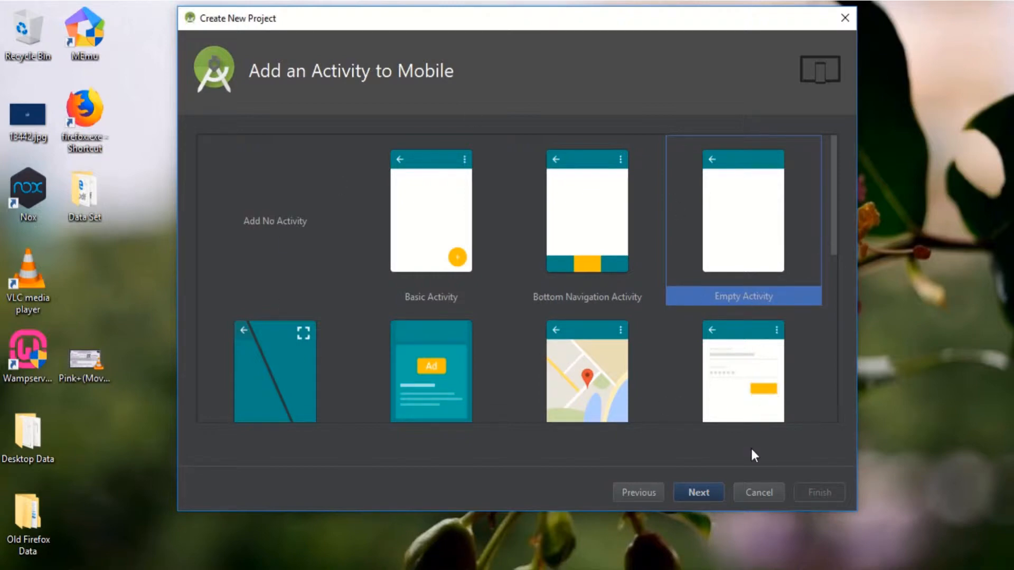
pyautogui.click(699, 492)
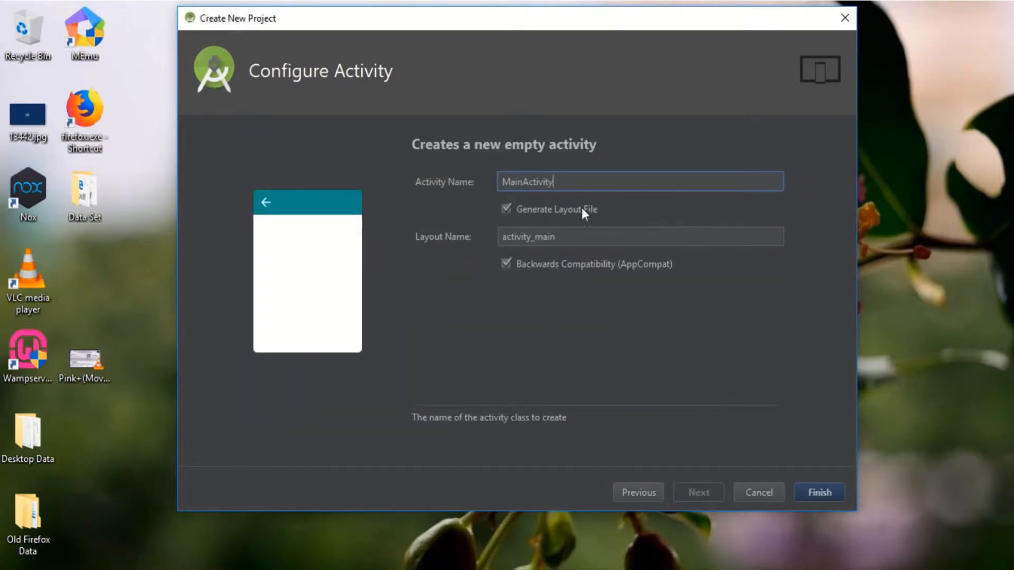
pyautogui.moveTo(562, 182); pyautogui.dragTo(447, 174)
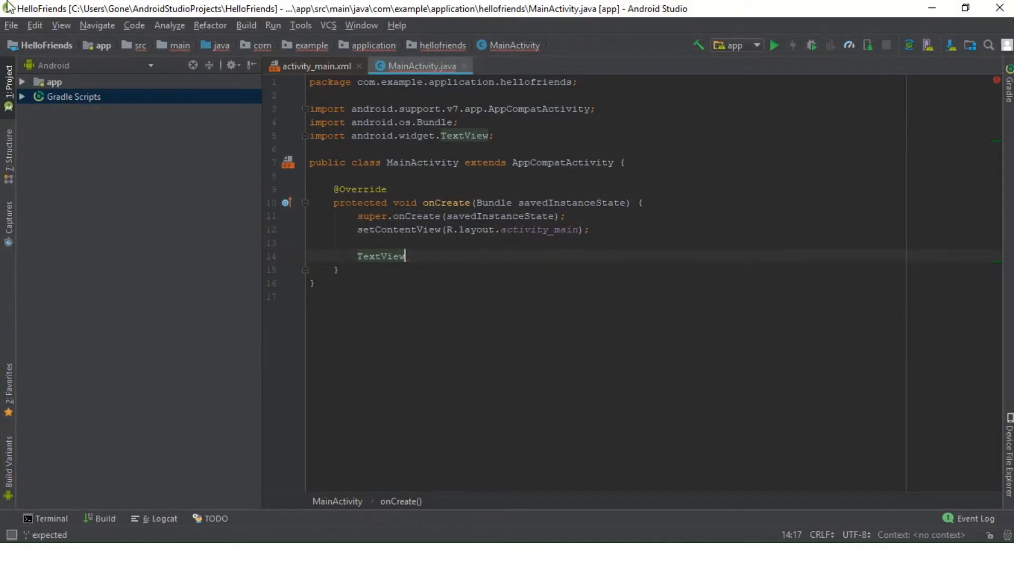
# Step: Open the appearance settings, examine the available IDE themes, and keep Darcula as the theme
pyautogui.click(11, 24)
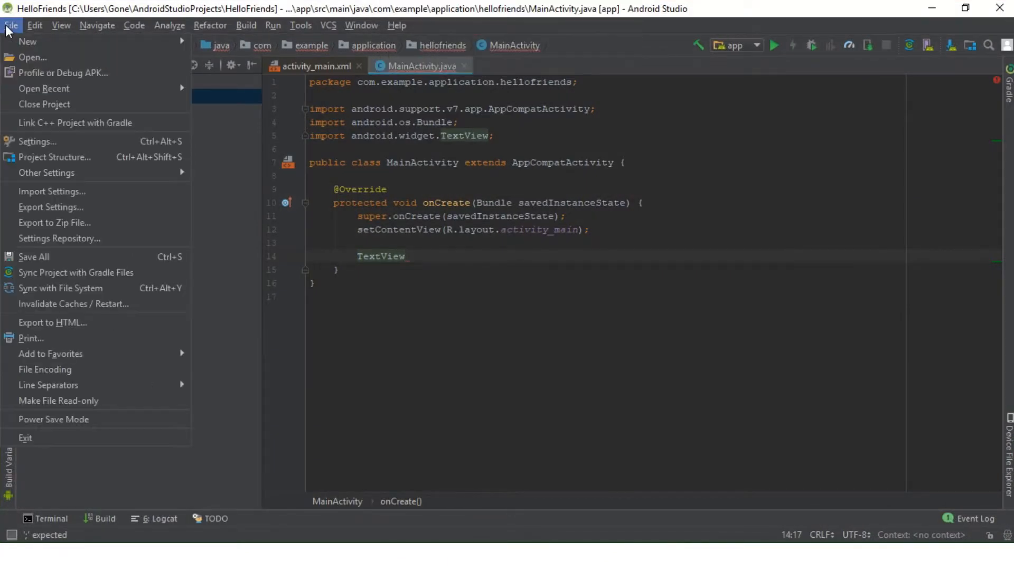
pyautogui.click(45, 141)
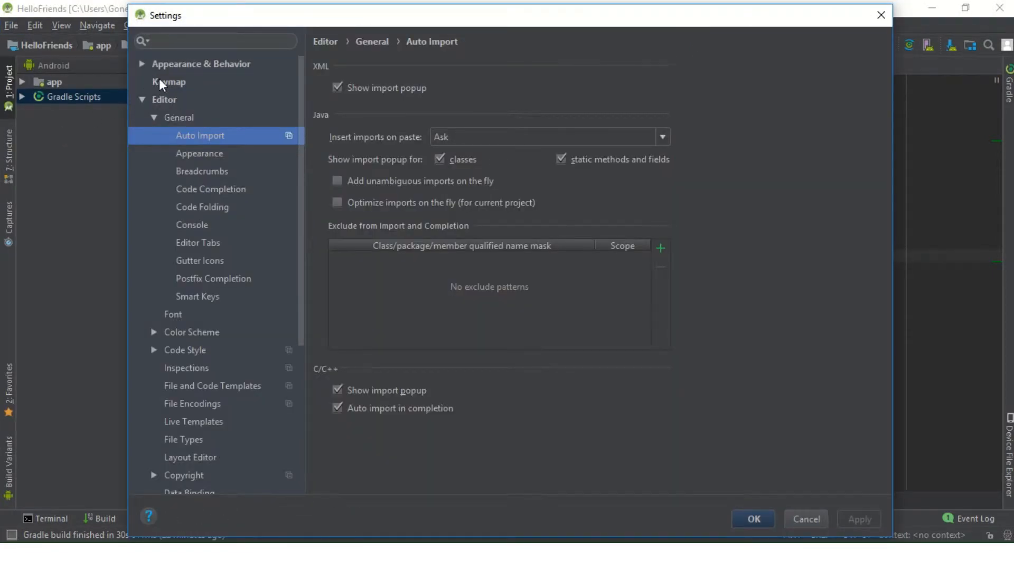
pyautogui.click(142, 64)
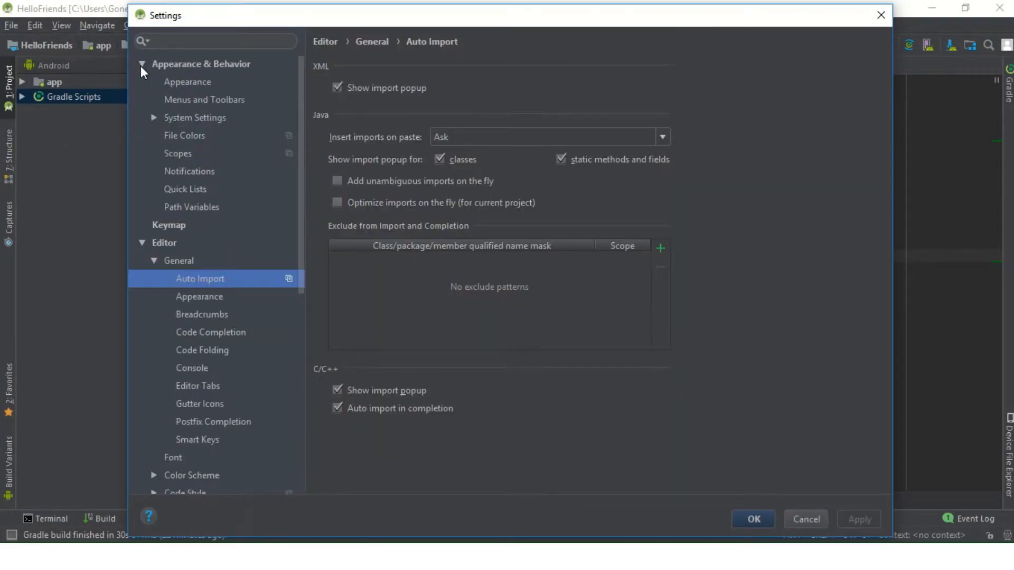
pyautogui.click(182, 82)
pyautogui.click(395, 91)
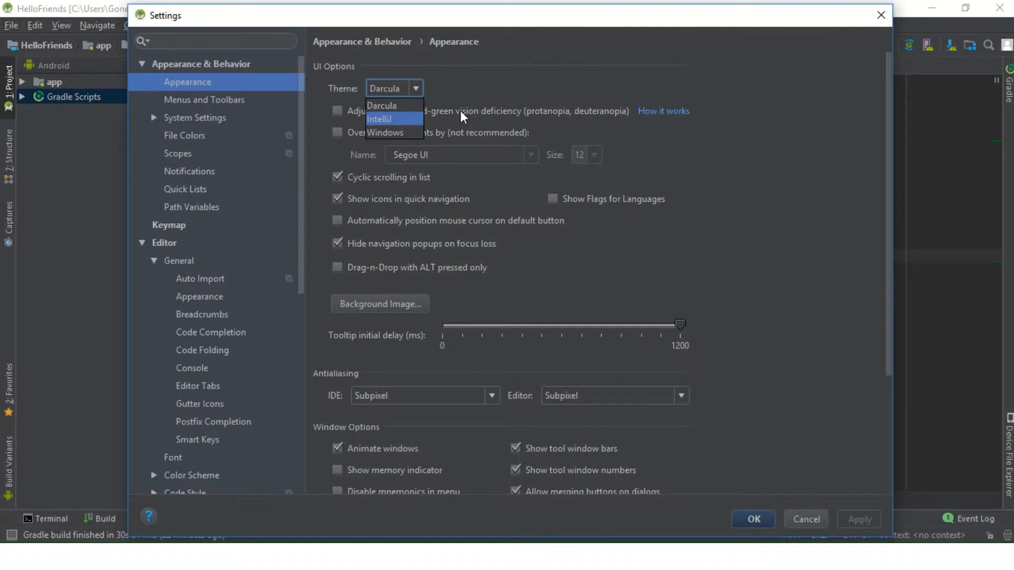
pyautogui.click(404, 107)
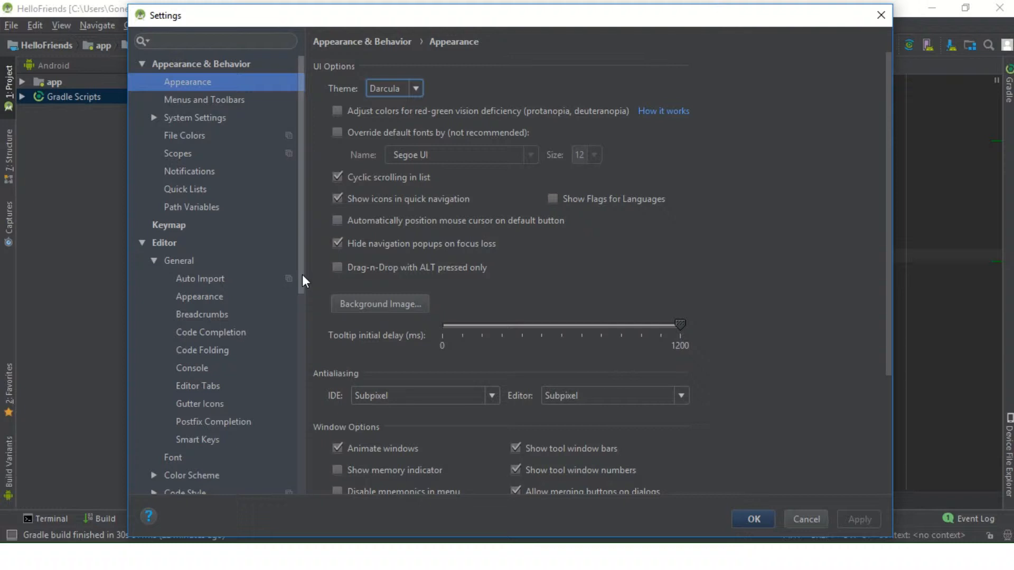
# Step: View the editor's font and size settings, highlight the symbols in the preview sample, and accept the settings
pyautogui.moveTo(302, 275); pyautogui.dragTo(297, 331)
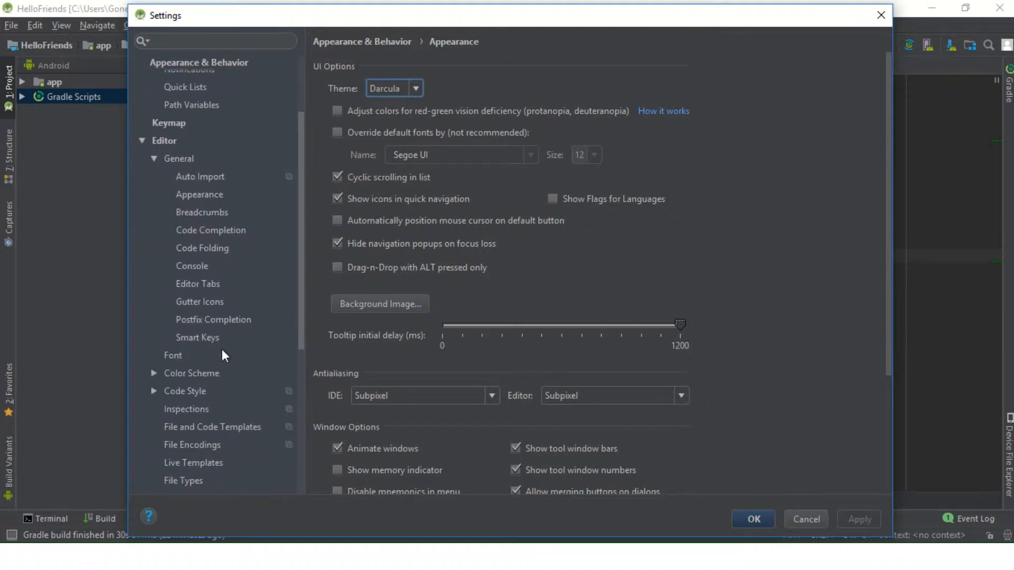
pyautogui.click(180, 350)
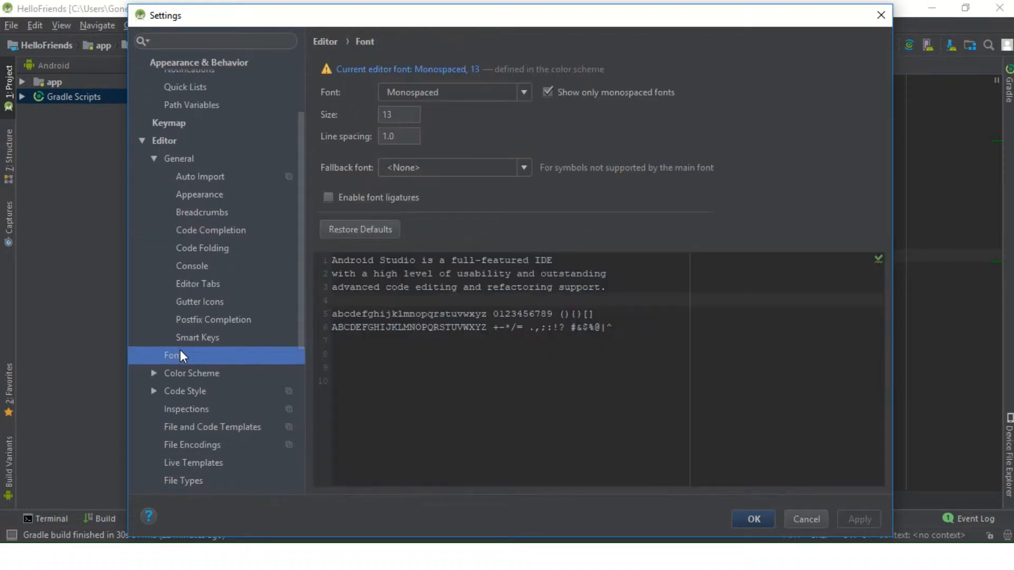
pyautogui.click(407, 114)
pyautogui.moveTo(535, 336); pyautogui.dragTo(493, 328)
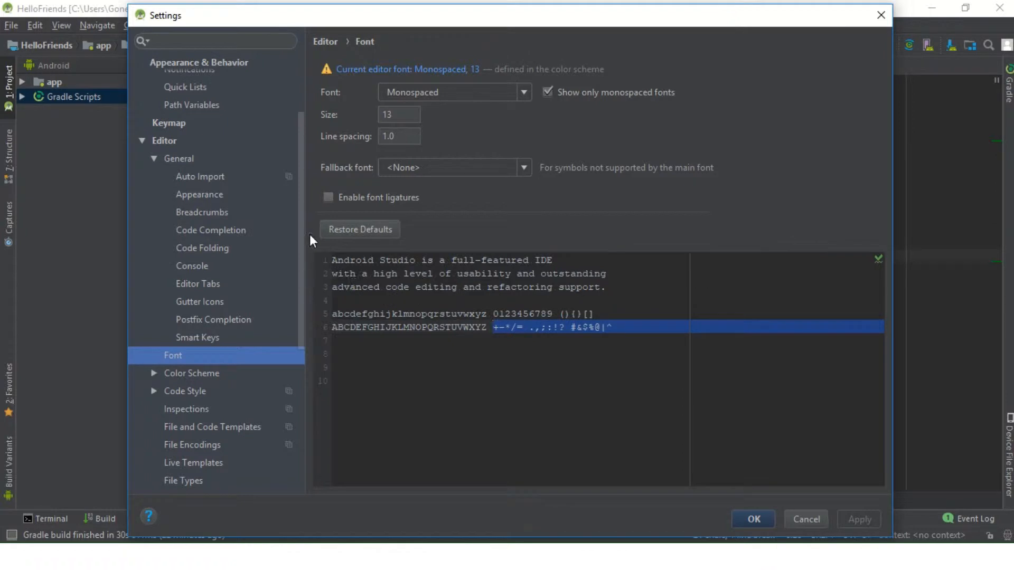
pyautogui.click(759, 518)
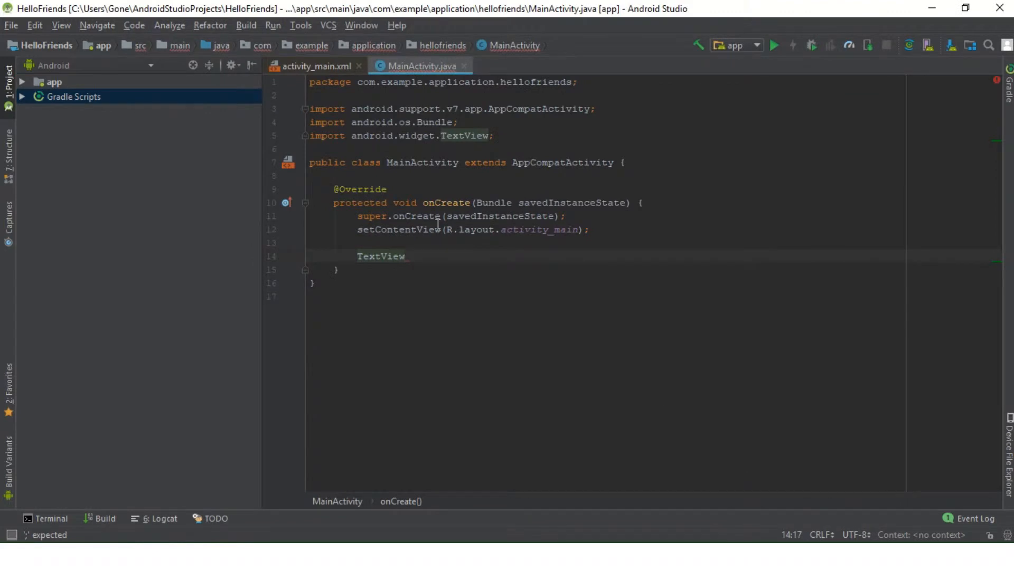
# Step: Erase TextView on line 14 of MainActivity.java, retype it as TextV, and highlight the android.widget TextView suggestion
pyautogui.press('BackSpace')
pyautogui.press('BackSpace')
pyautogui.press('BackSpace')
pyautogui.press('BackSpace')
pyautogui.press('BackSpace')
pyautogui.press('BackSpace')
pyautogui.press('BackSpace')
pyautogui.press('BackSpace')
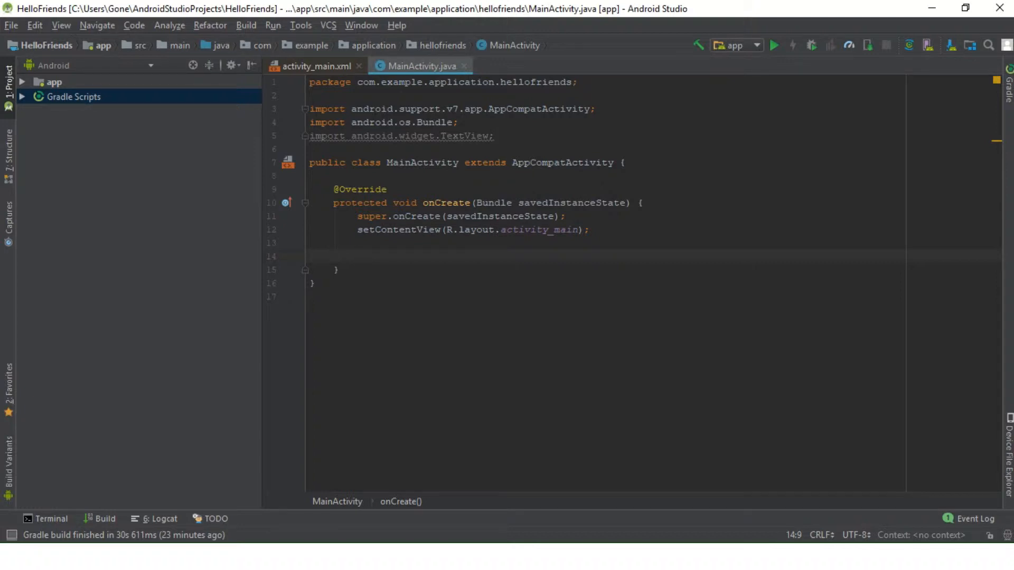
pyautogui.write('Text')
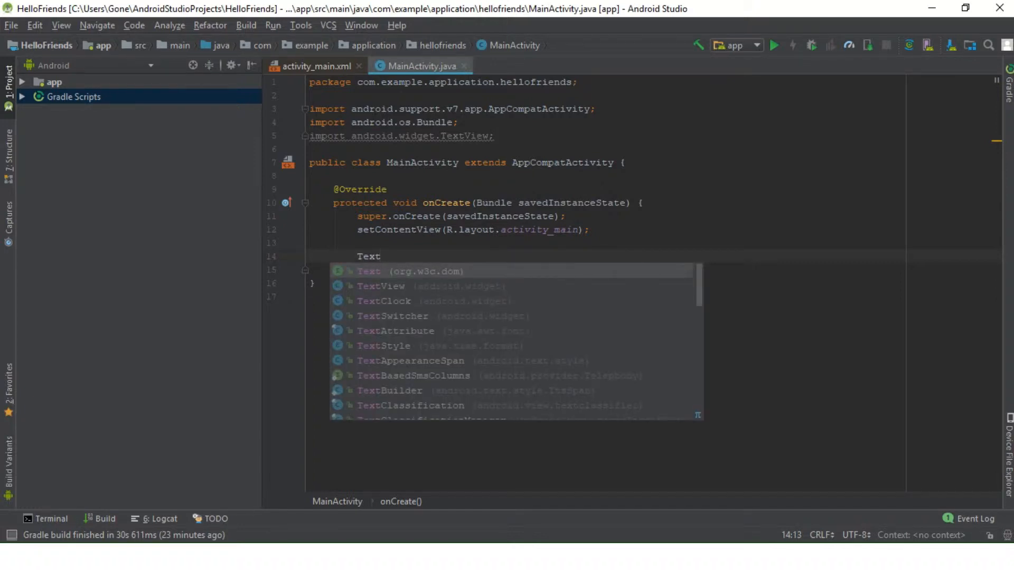
pyautogui.write('V')
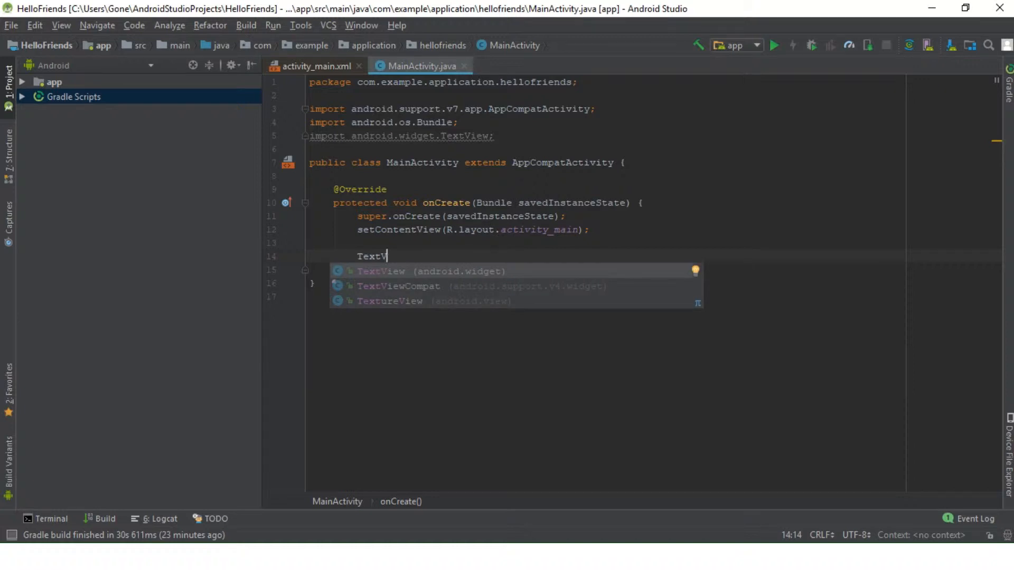
pyautogui.press('Down')
pyautogui.press('Up')
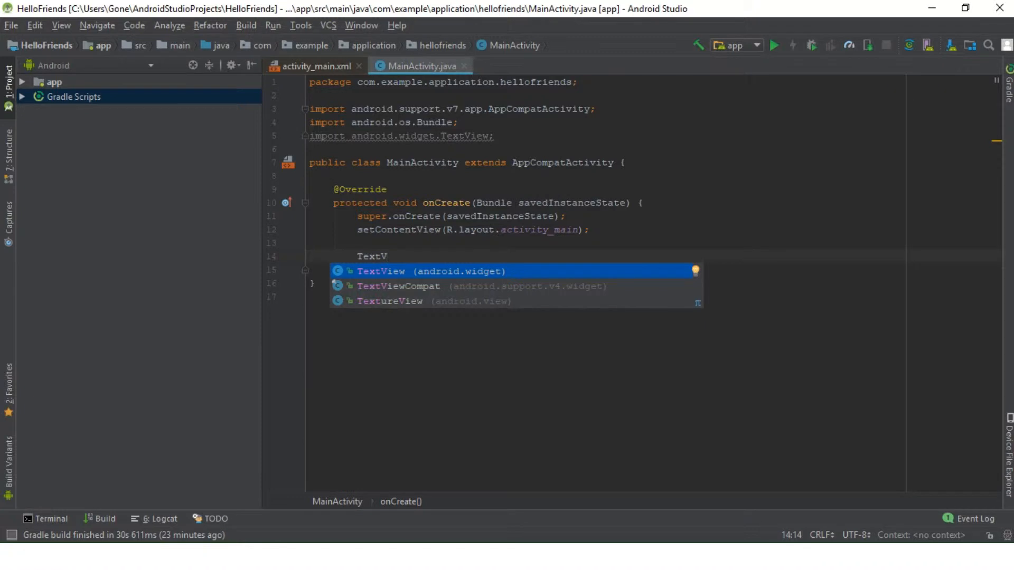
# Step: Search the settings for "auto", open Auto Import, keep Insert imports on paste at Ask, and accept the settings
pyautogui.click(10, 26)
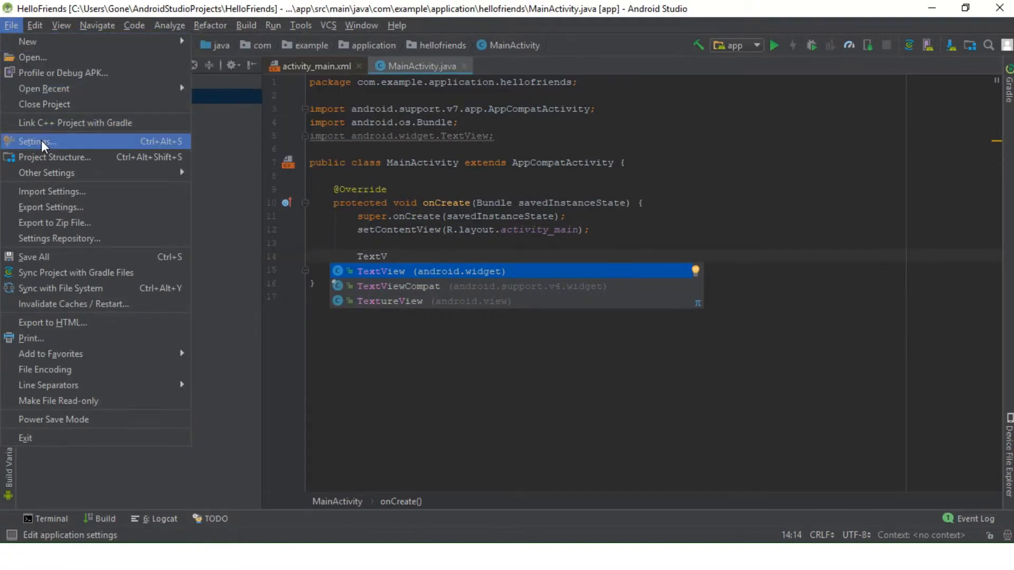
pyautogui.click(41, 141)
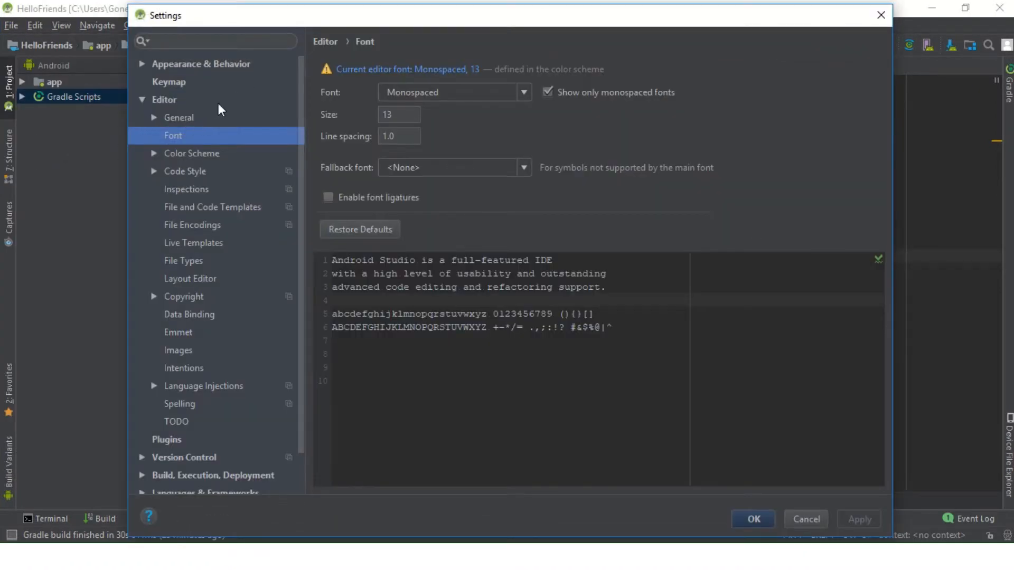
pyautogui.click(170, 40)
pyautogui.write('a')
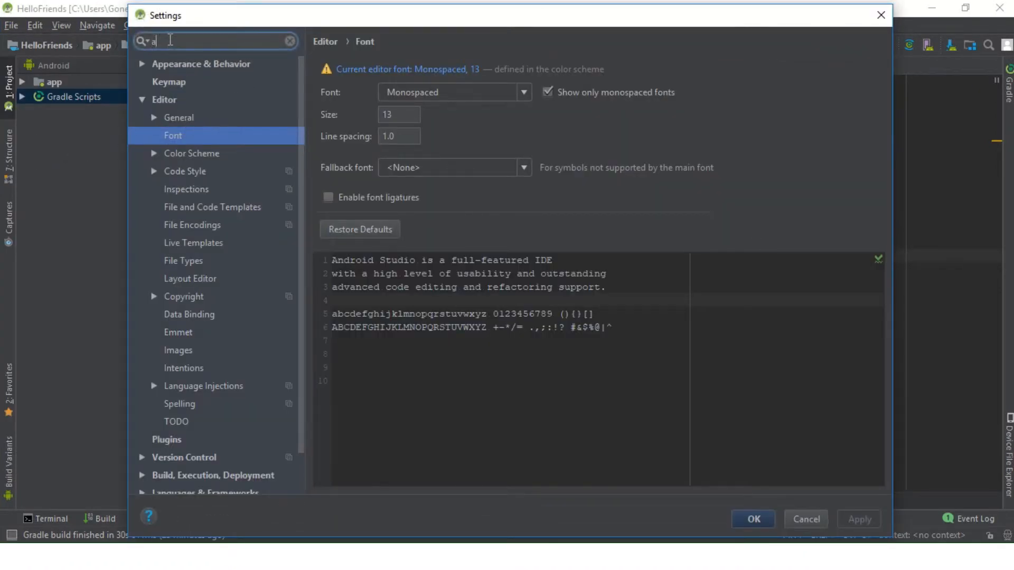
pyautogui.write('uto')
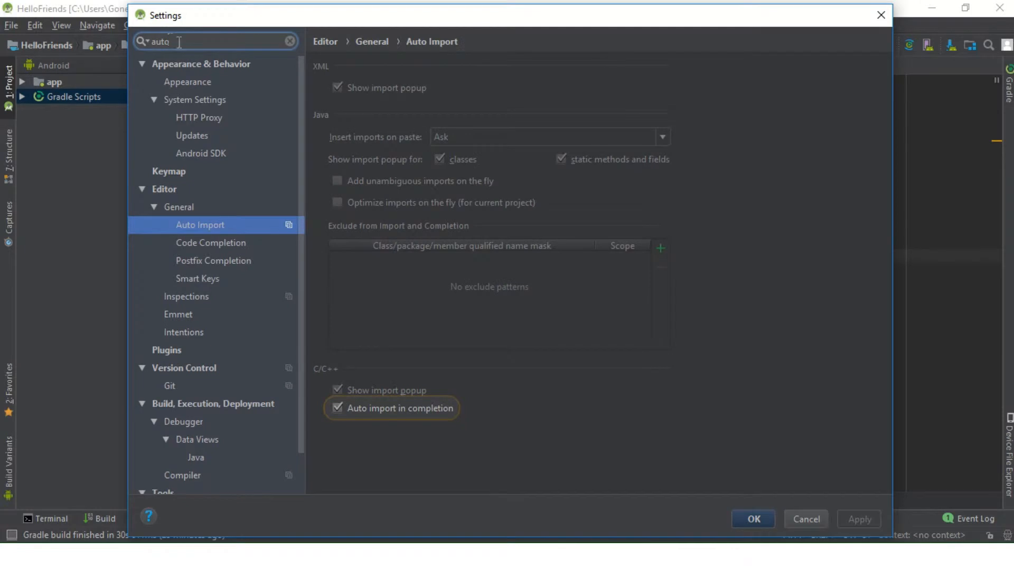
pyautogui.click(194, 226)
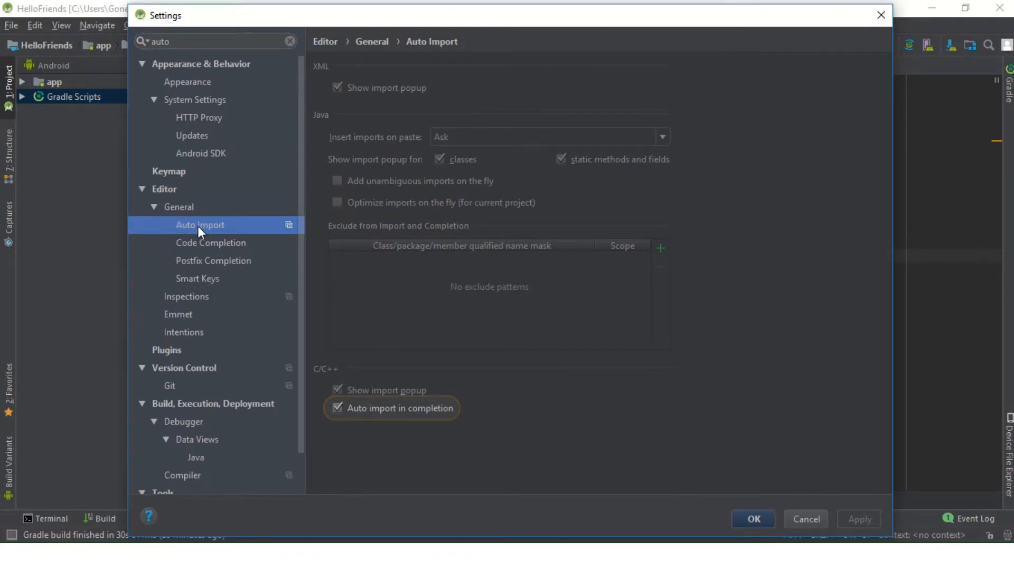
pyautogui.click(568, 144)
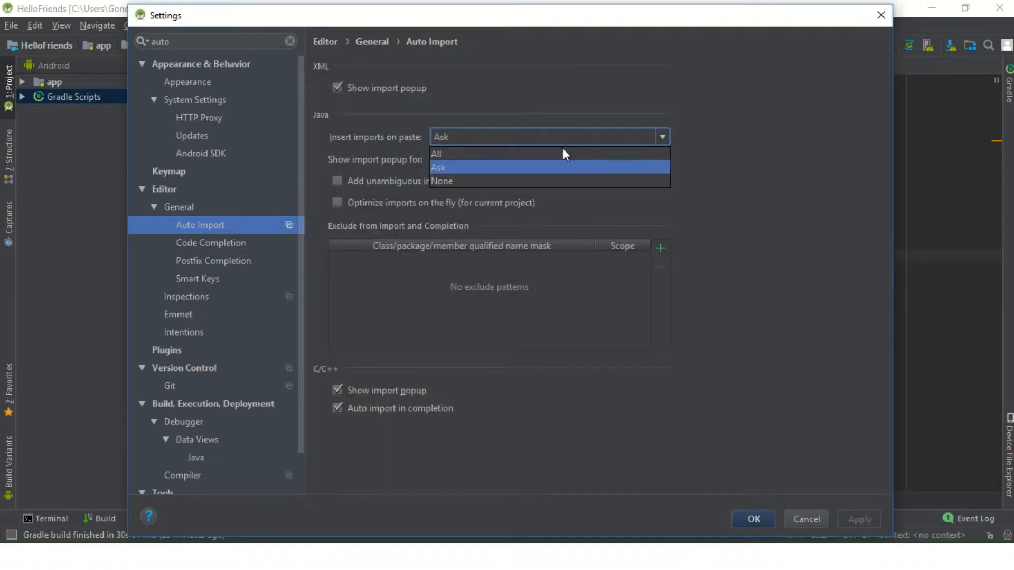
pyautogui.click(518, 167)
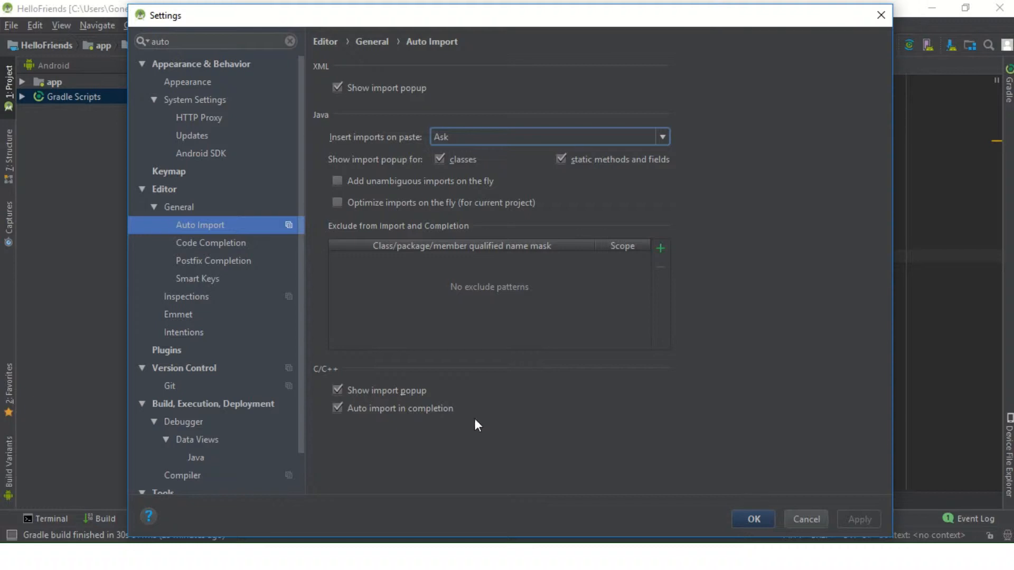
pyautogui.click(754, 520)
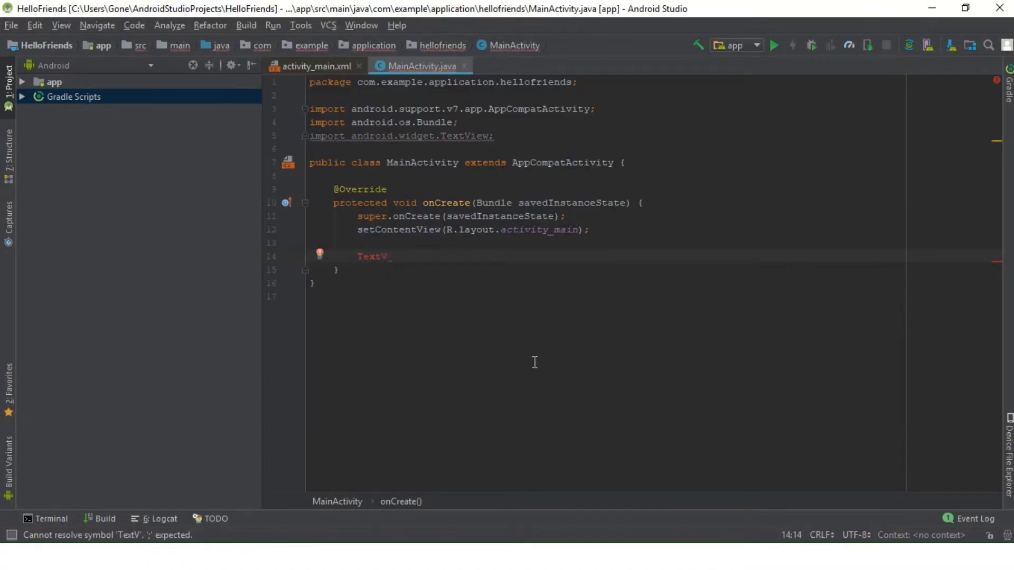
# Step: Complete TextV on line 14 with the android.widget TextView suggestion
pyautogui.hotkey('ctrl', 'space')
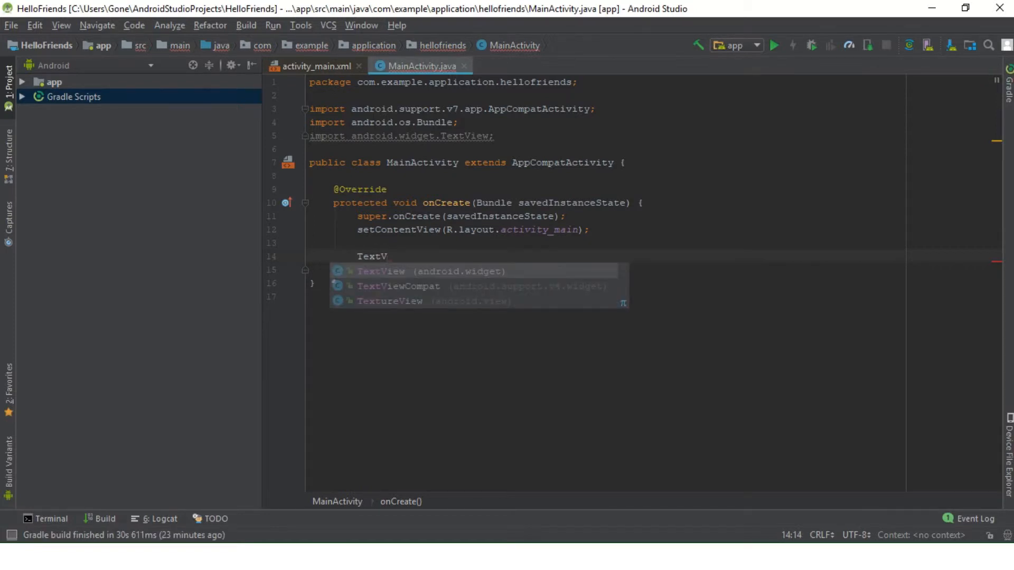
pyautogui.press('Return')
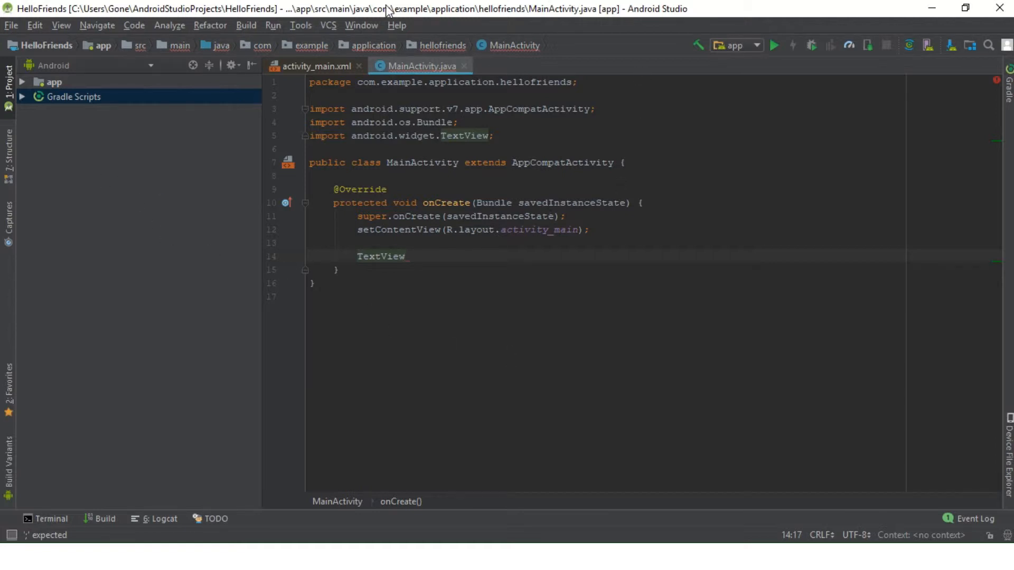
# Step: Reopen the settings to view the Auto Import options and close them without changes
pyautogui.click(11, 25)
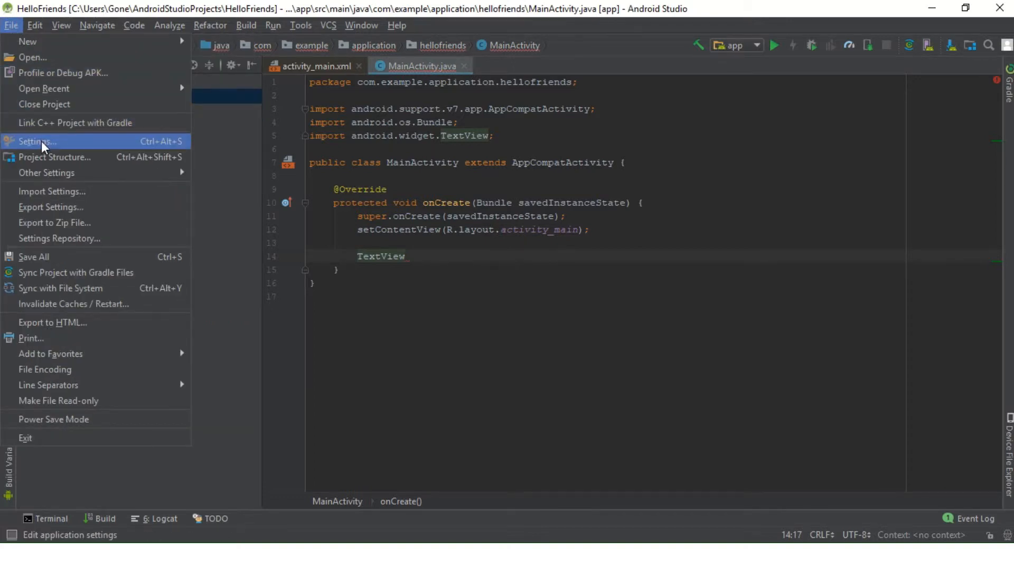
pyautogui.click(41, 141)
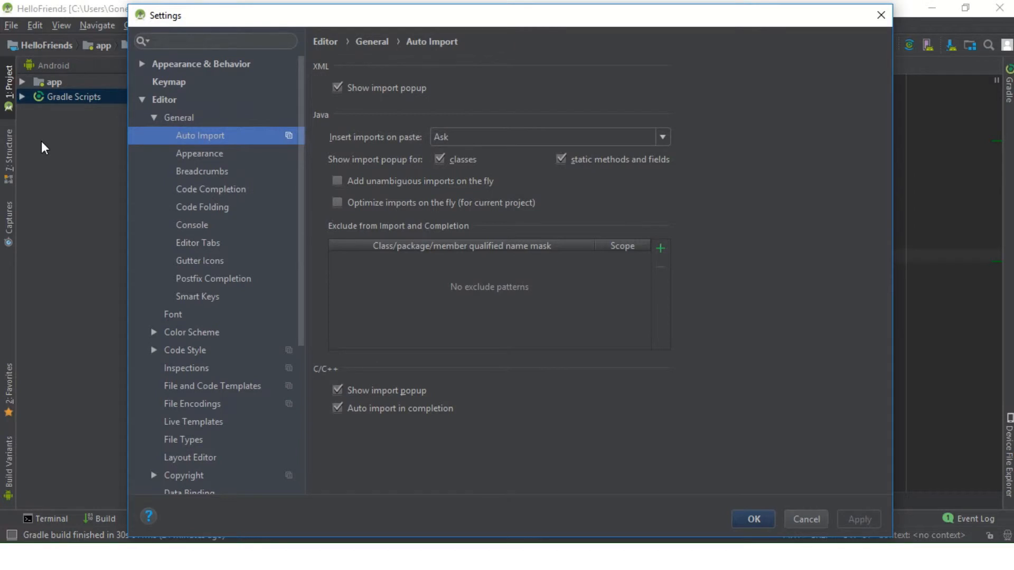
pyautogui.click(810, 517)
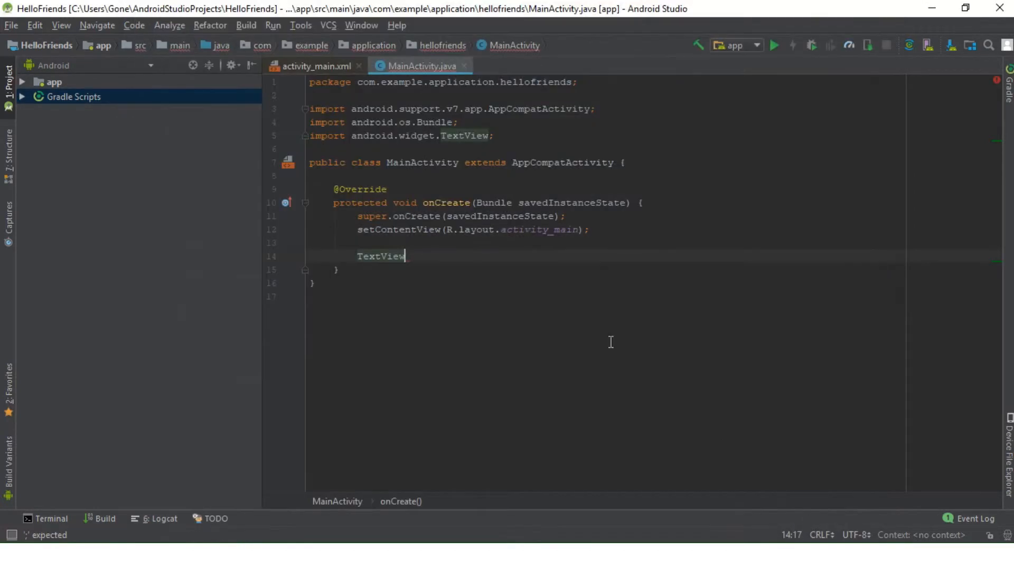
# Step: In the SDK Manager's SDK Tools, select Android Emulator, Android SDK Platform-Tools, Google Play services and Intel x86 Emulator Accelerator (HAXM installer) for update
pyautogui.click(296, 24)
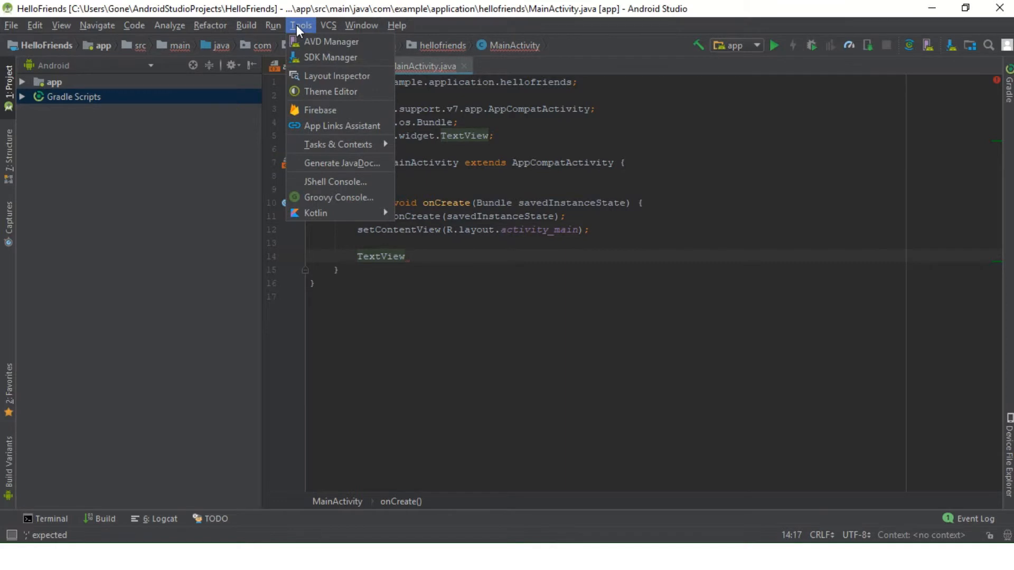
pyautogui.click(327, 58)
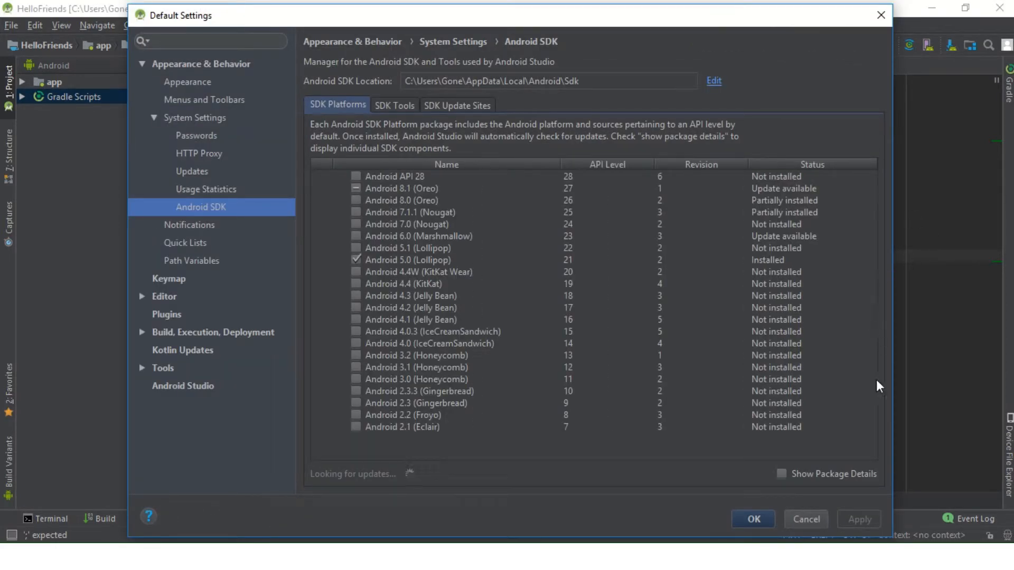
pyautogui.click(388, 108)
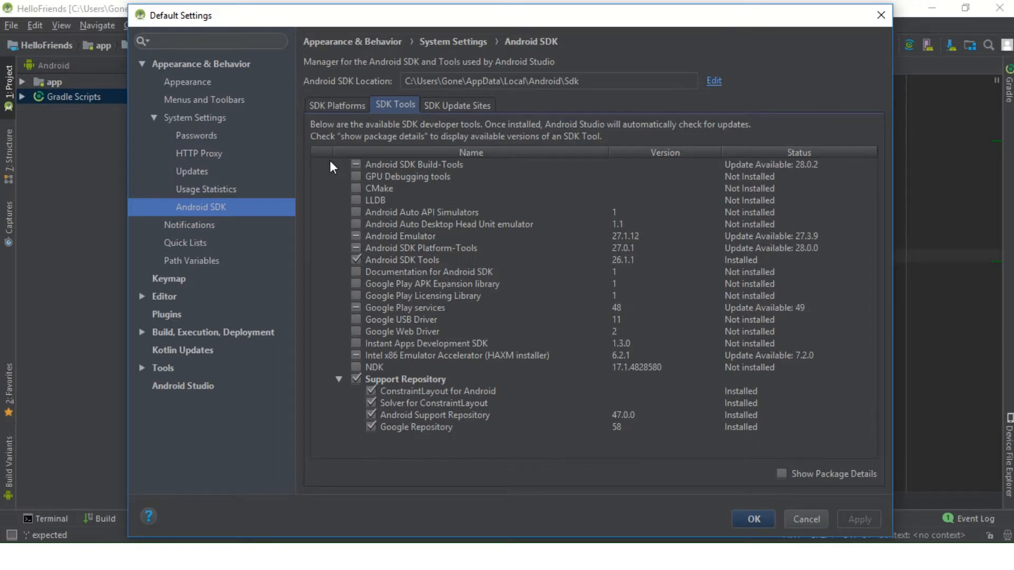
pyautogui.click(356, 236)
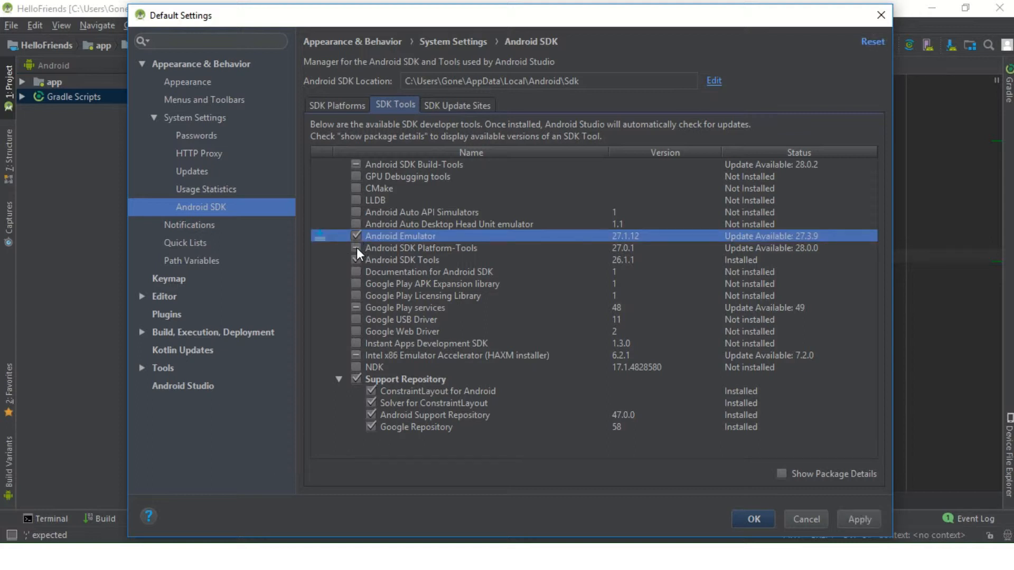
pyautogui.click(356, 248)
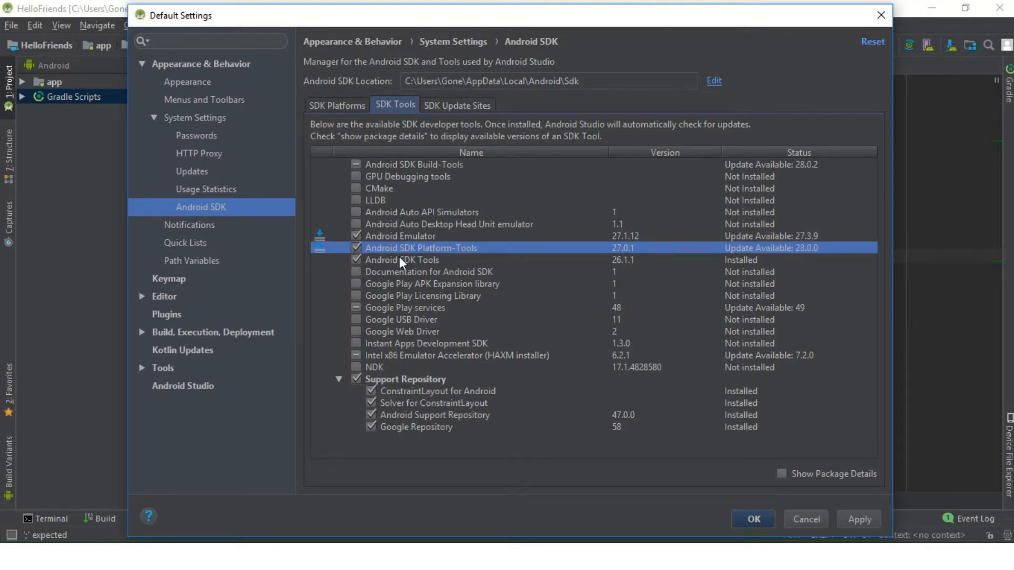
pyautogui.click(356, 309)
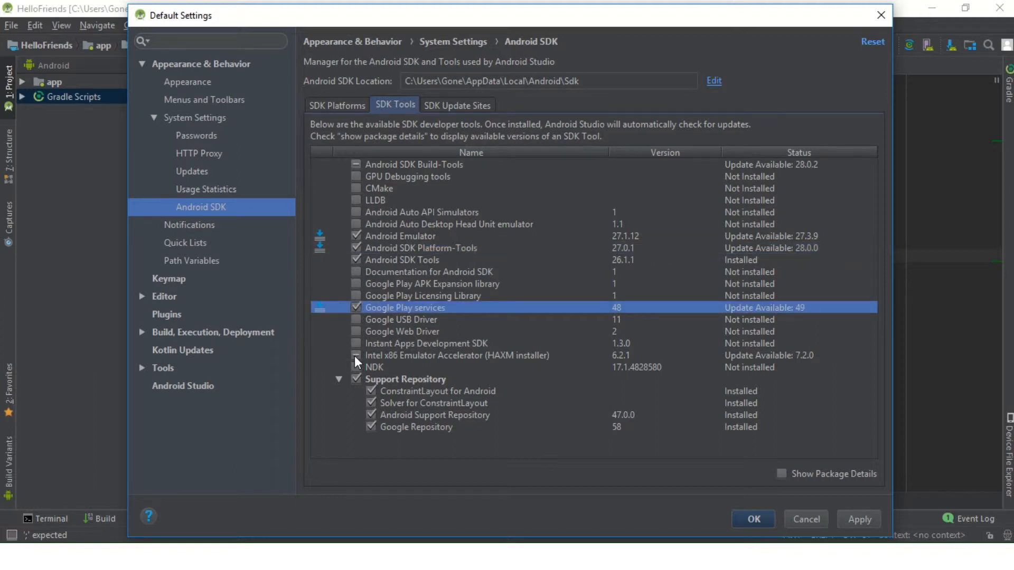
pyautogui.click(356, 355)
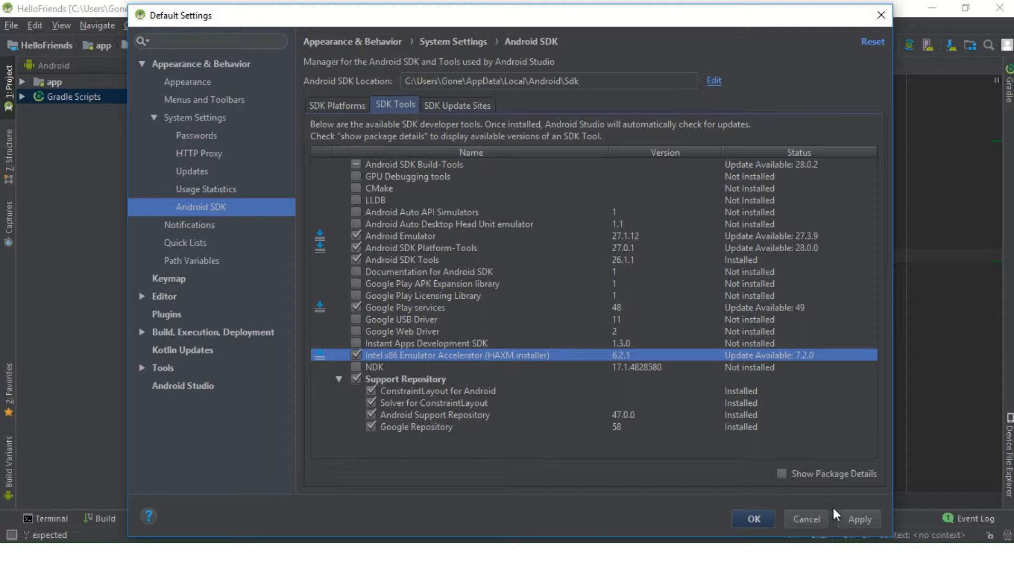
# Step: Apply the selected SDK tool updates, accept the intel-android-extra-license, and let the installation run in the background
pyautogui.click(868, 521)
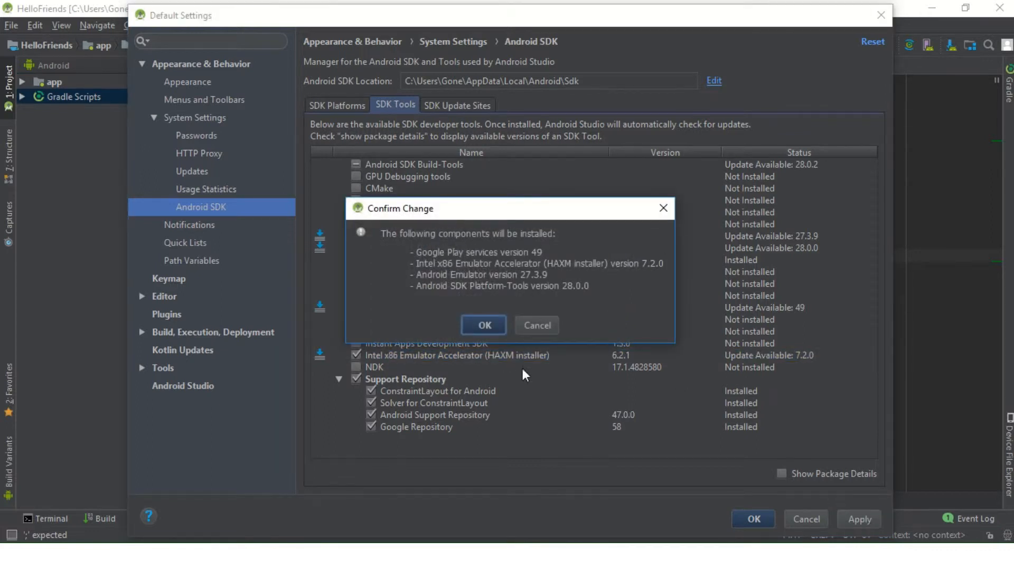
pyautogui.click(493, 325)
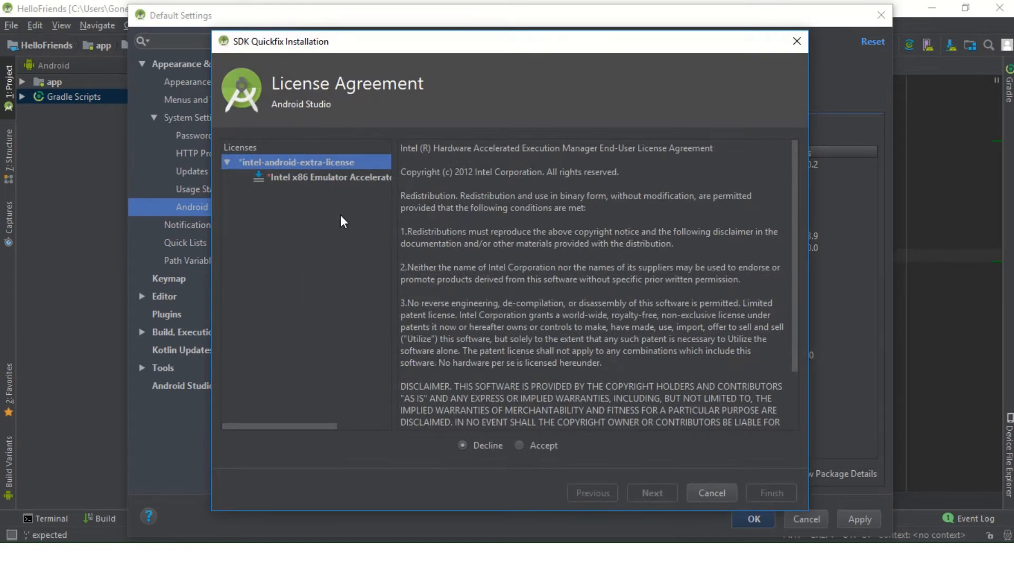
pyautogui.click(519, 445)
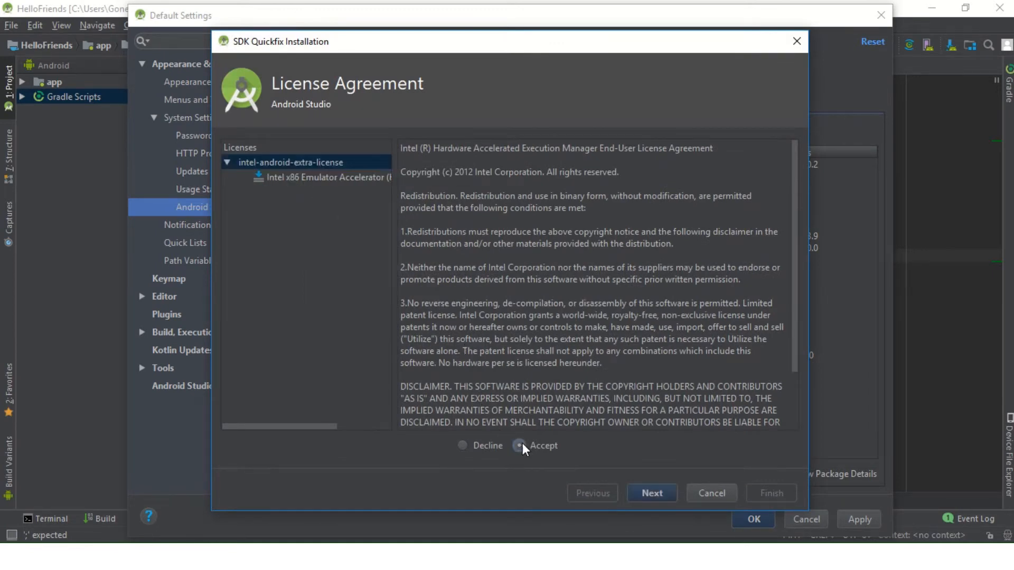
pyautogui.click(662, 496)
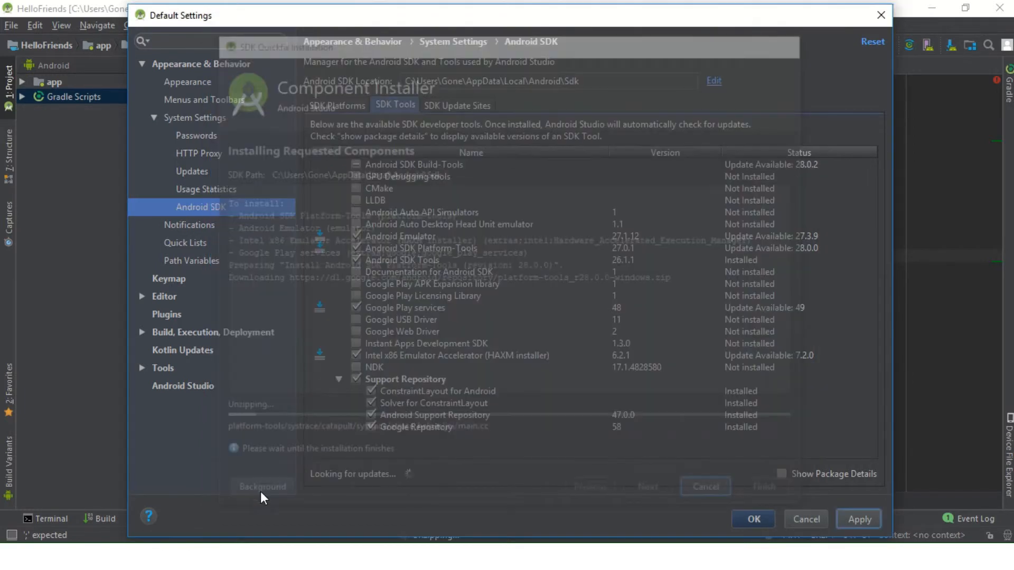
pyautogui.click(261, 493)
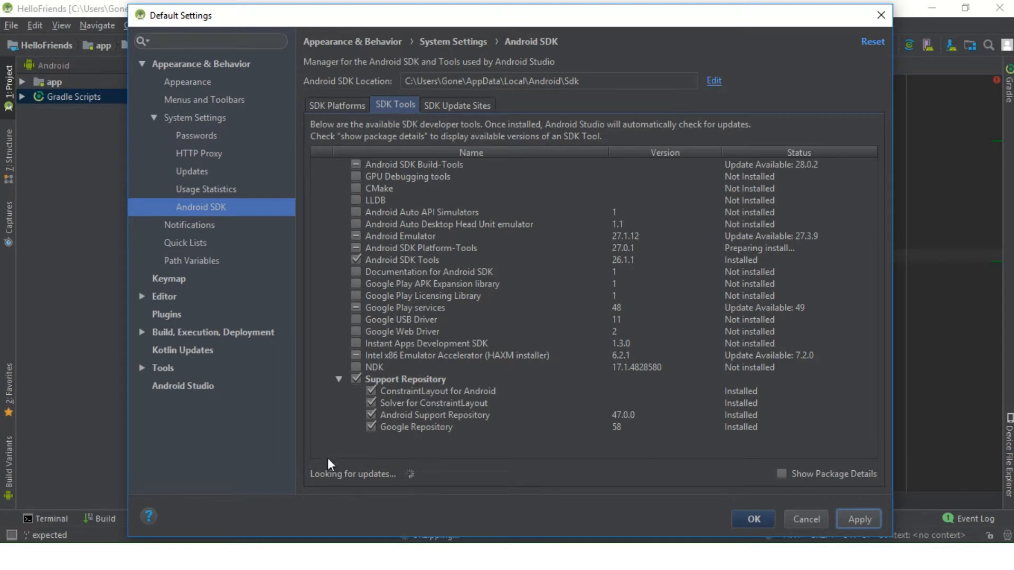
# Step: In the SDK Platforms list, select Android 8.1 (Oreo), Android 7.1.1 (Nougat) and Android 6.0 (Marshmallow) for installation
pyautogui.click(339, 106)
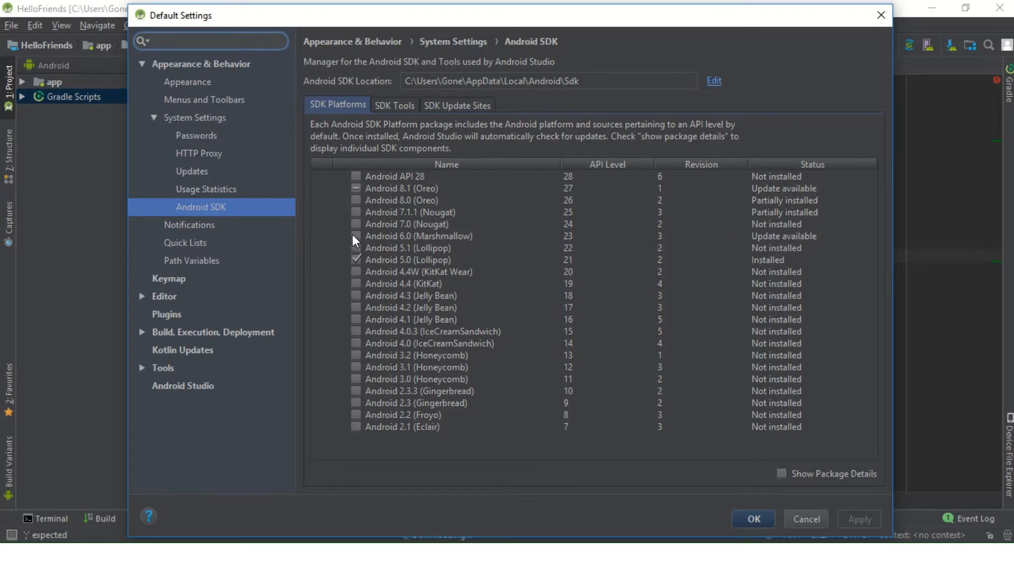
pyautogui.click(356, 188)
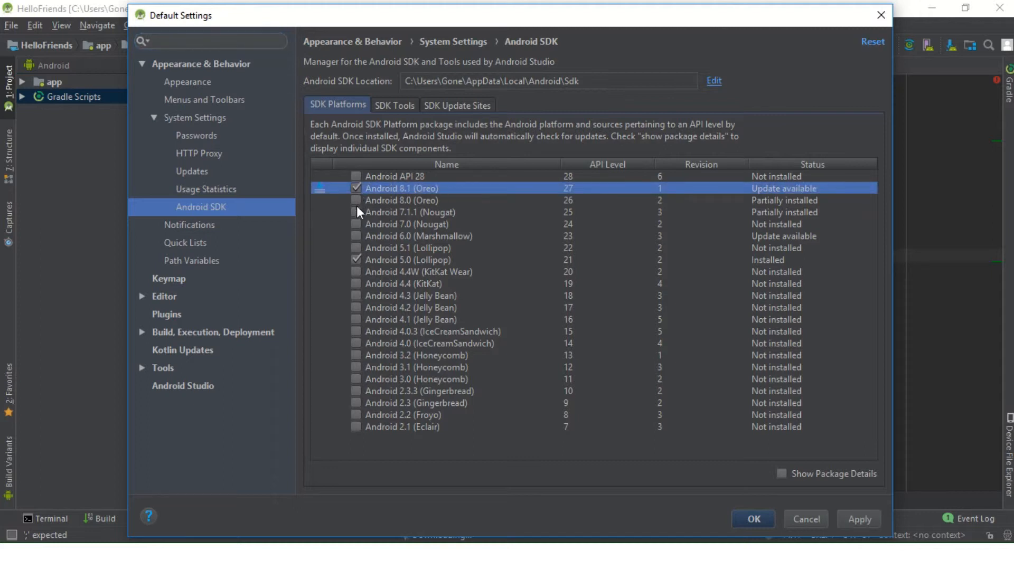
pyautogui.click(354, 213)
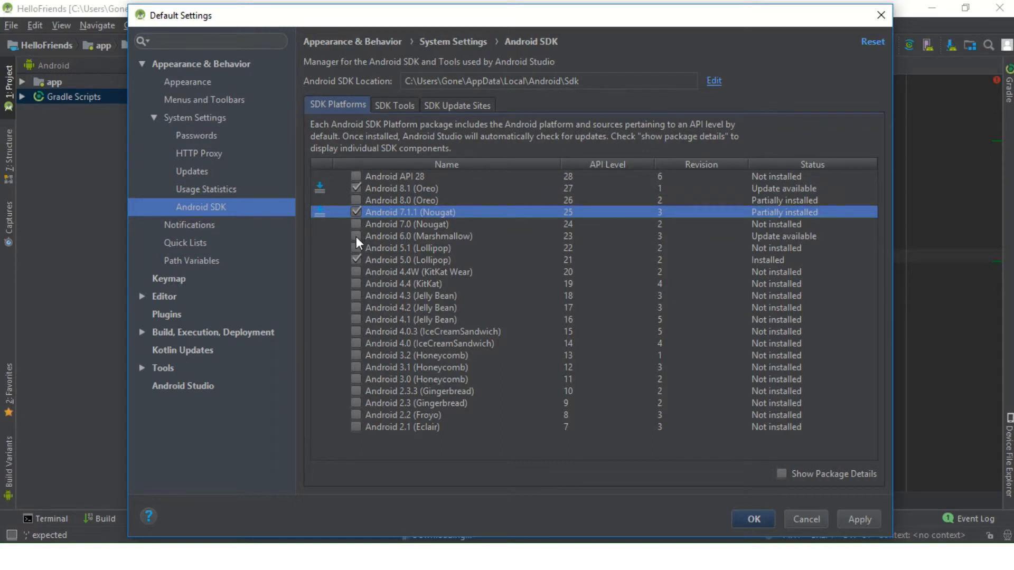
pyautogui.click(354, 239)
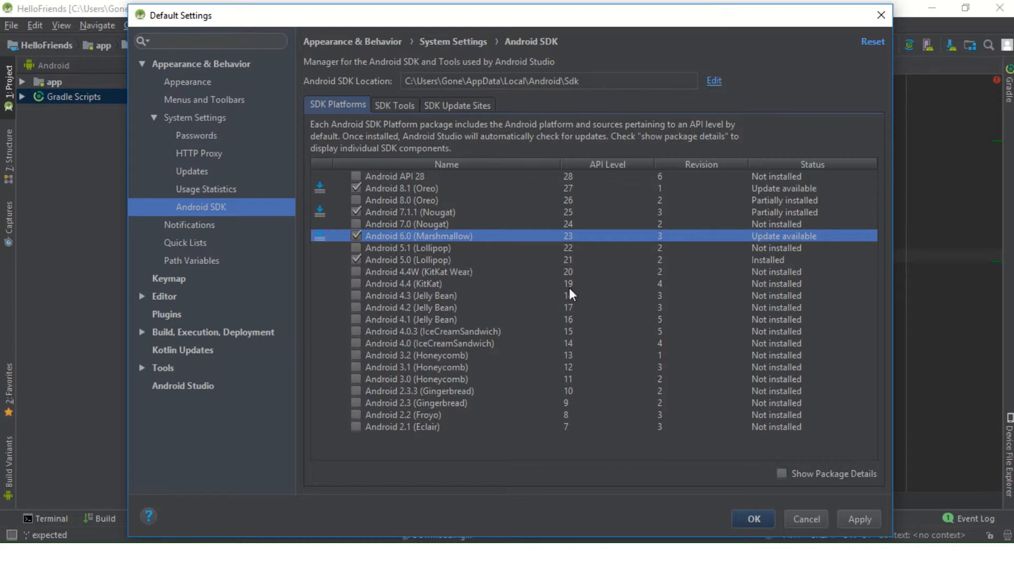
# Step: Show package details and select the Google APIs Intel x86 Atom image for API 27 and the Google APIs Intel x86 Atom_64 image for API 25
pyautogui.click(781, 474)
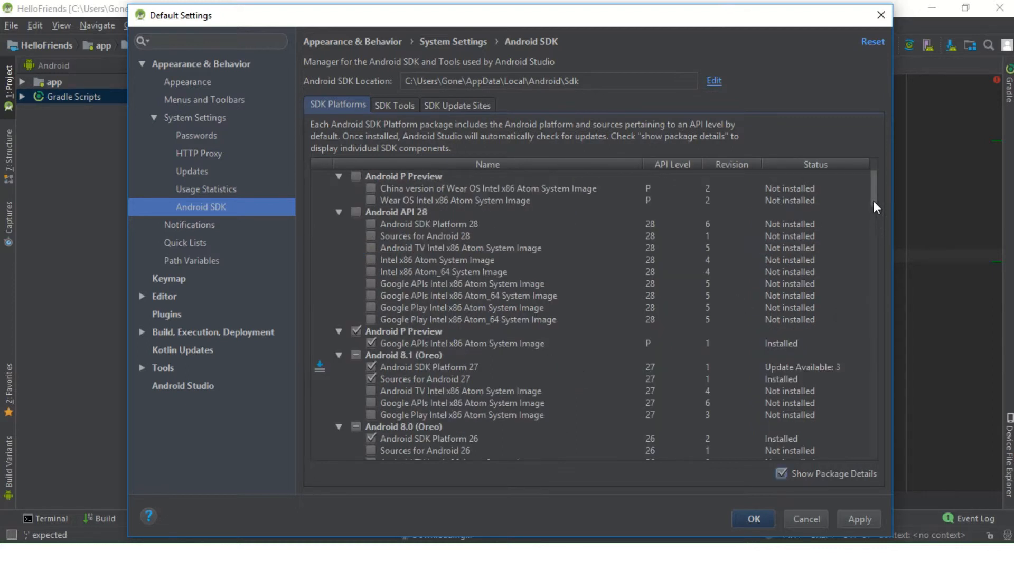
pyautogui.moveTo(873, 201); pyautogui.dragTo(870, 197)
pyautogui.moveTo(873, 198)
pyautogui.mouseDown()
pyautogui.moveTo(873, 240)
pyautogui.moveTo(862, 199)
pyautogui.moveTo(863, 211)
pyautogui.mouseUp()
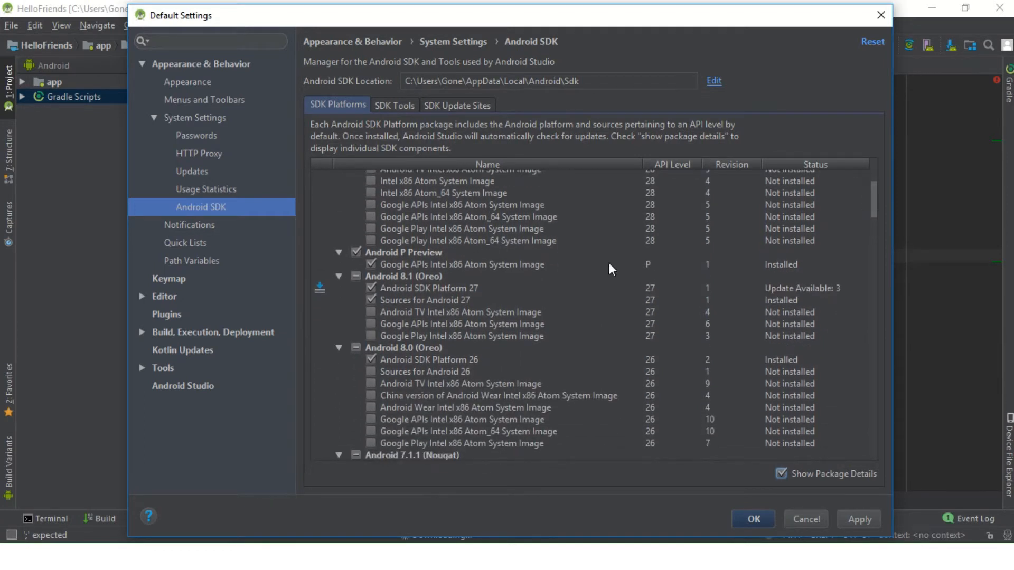
pyautogui.click(371, 324)
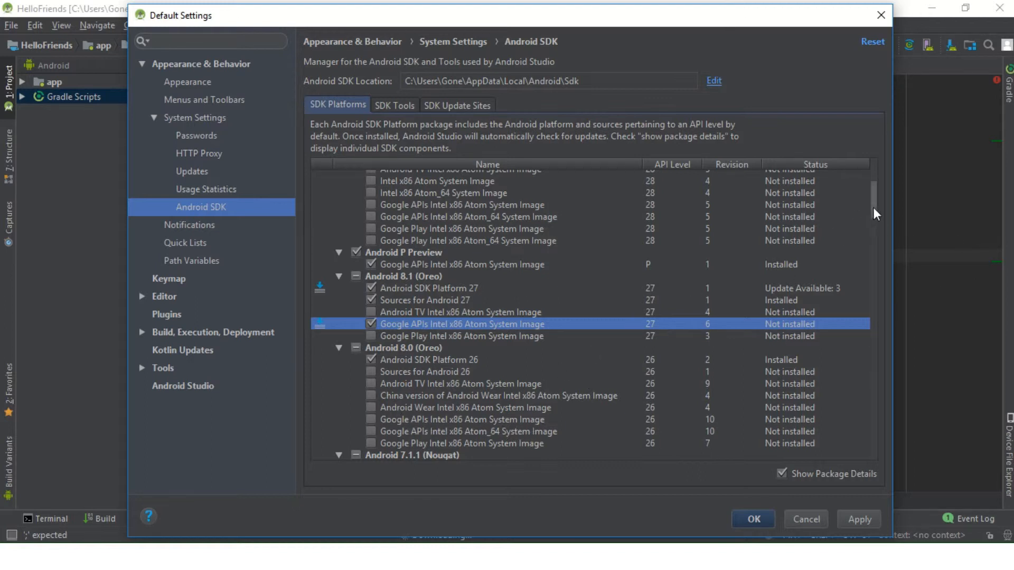
pyautogui.moveTo(873, 208); pyautogui.dragTo(876, 248)
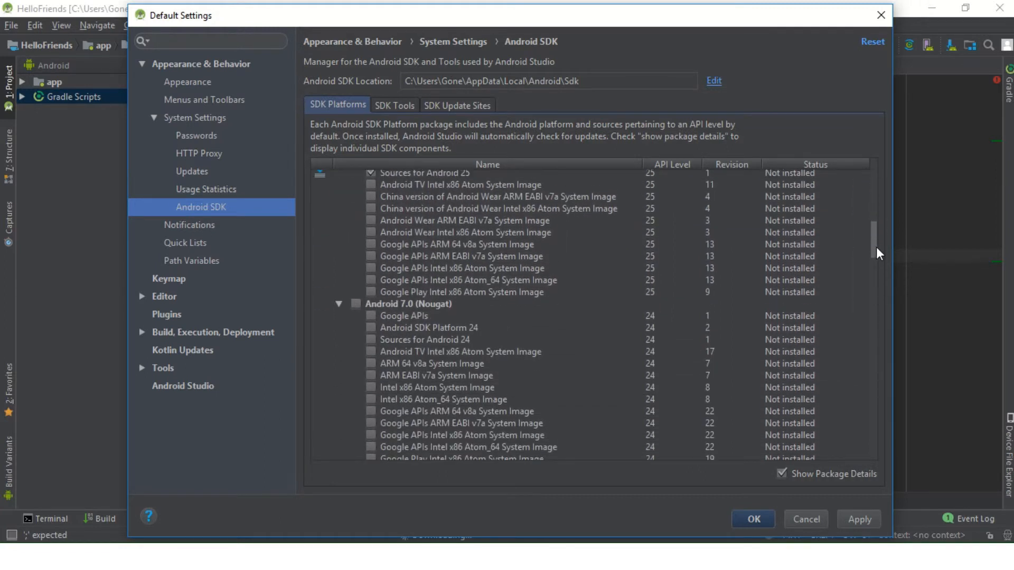
pyautogui.click(371, 280)
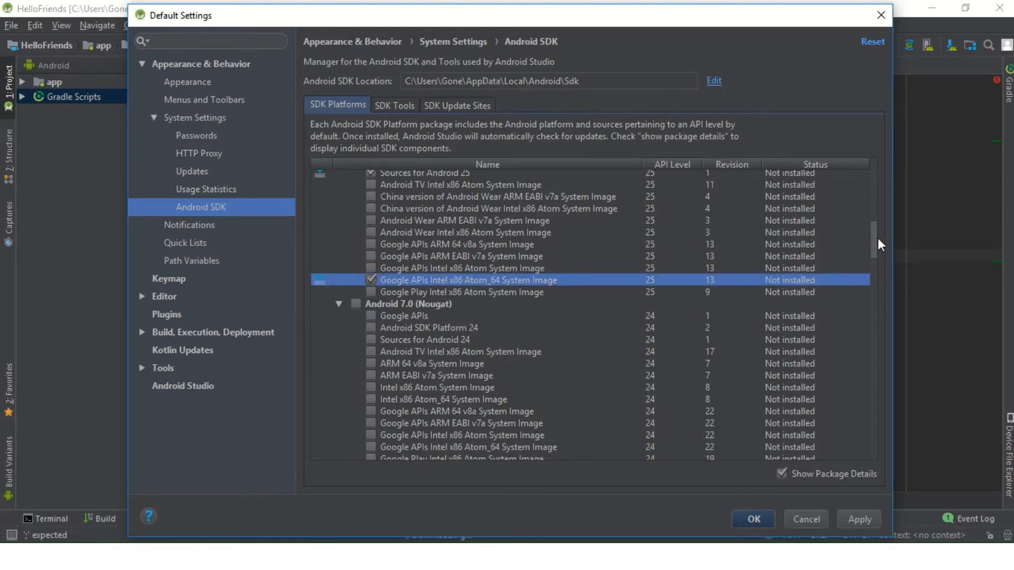
# Step: Select the Google APIs Intel x86 Atom and Atom_64 system images for API 23, and the Google APIs Intel x86 Atom_64 image for API 22
pyautogui.moveTo(873, 239); pyautogui.dragTo(877, 272)
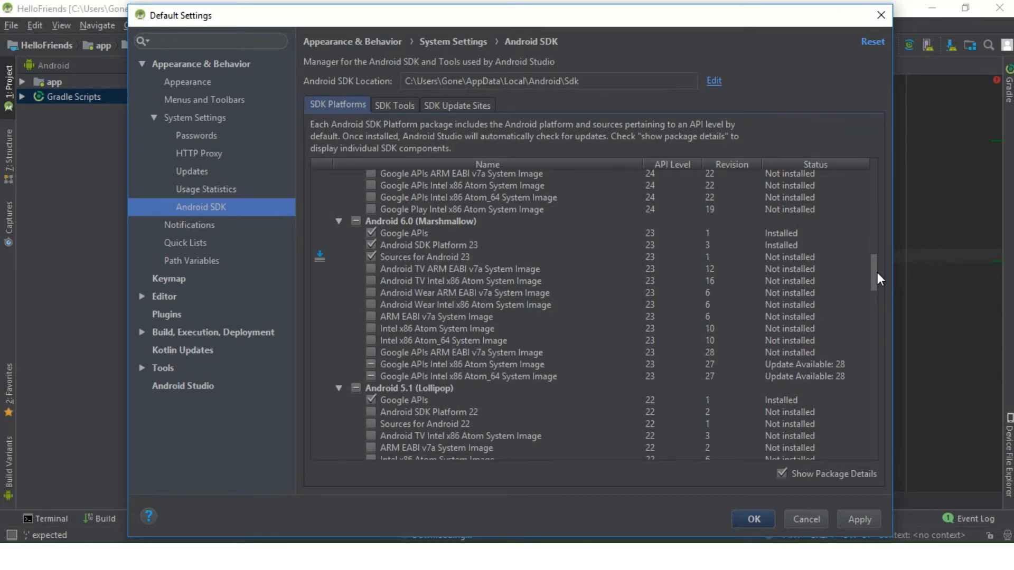
pyautogui.click(370, 363)
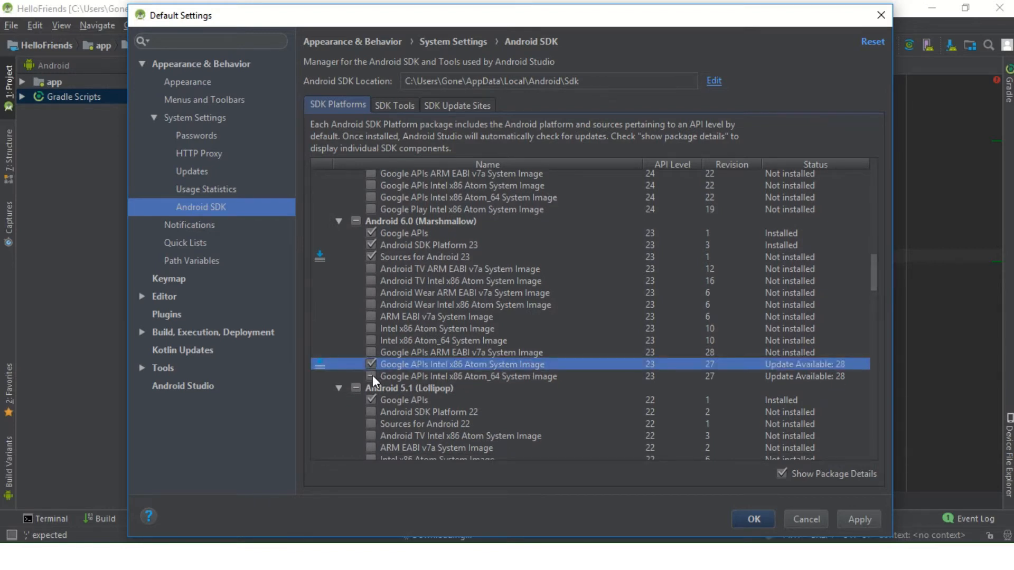
pyautogui.click(371, 376)
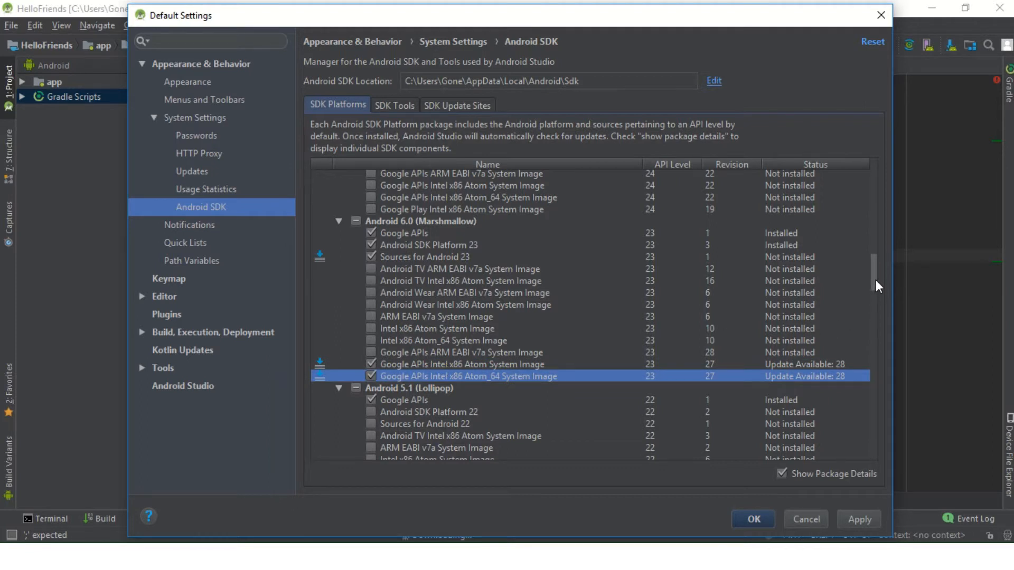
pyautogui.moveTo(875, 280); pyautogui.dragTo(876, 298)
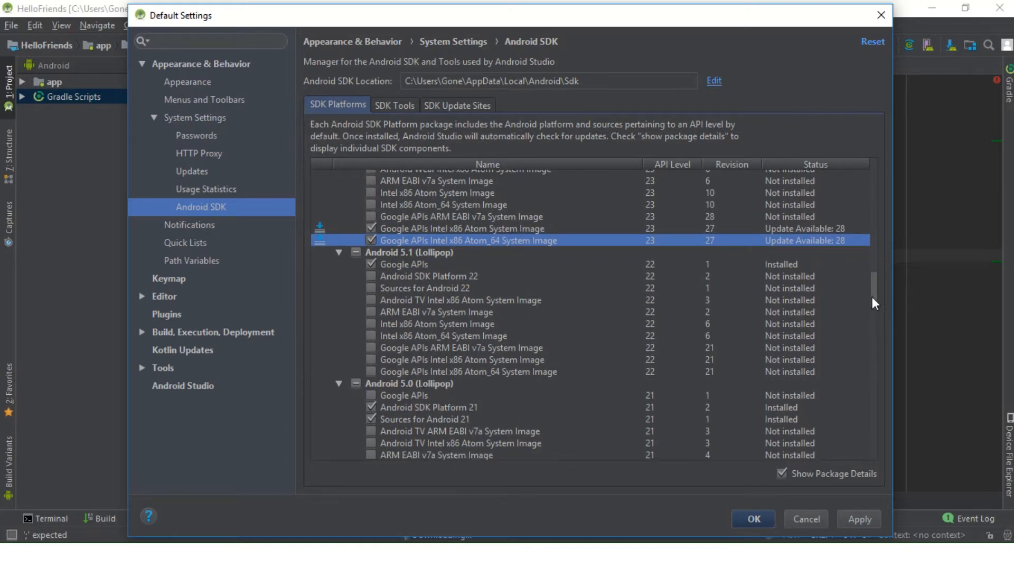
pyautogui.moveTo(872, 297)
pyautogui.mouseDown()
pyautogui.moveTo(873, 337)
pyautogui.moveTo(864, 283)
pyautogui.moveTo(864, 305)
pyautogui.mouseUp()
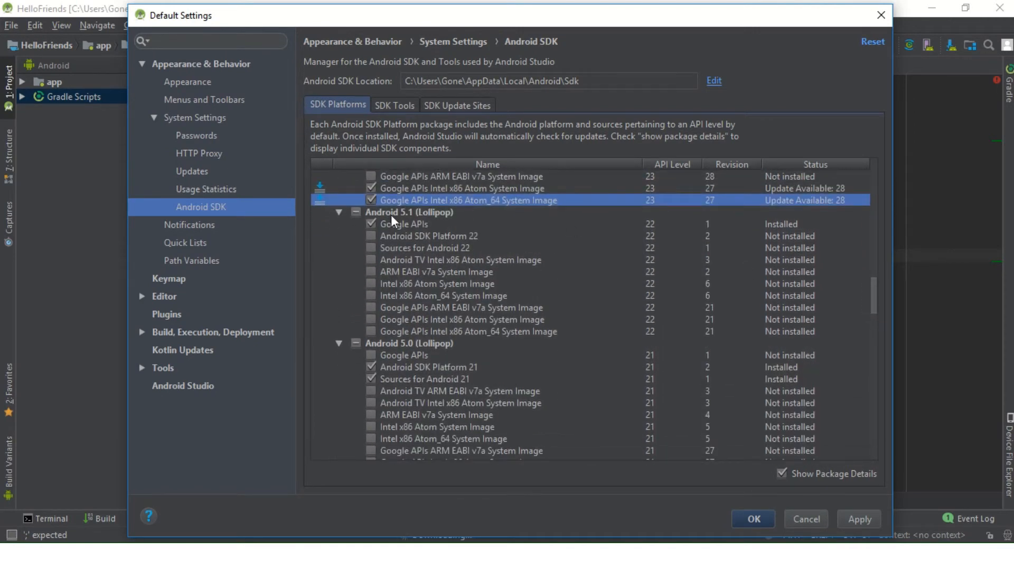
pyautogui.click(370, 332)
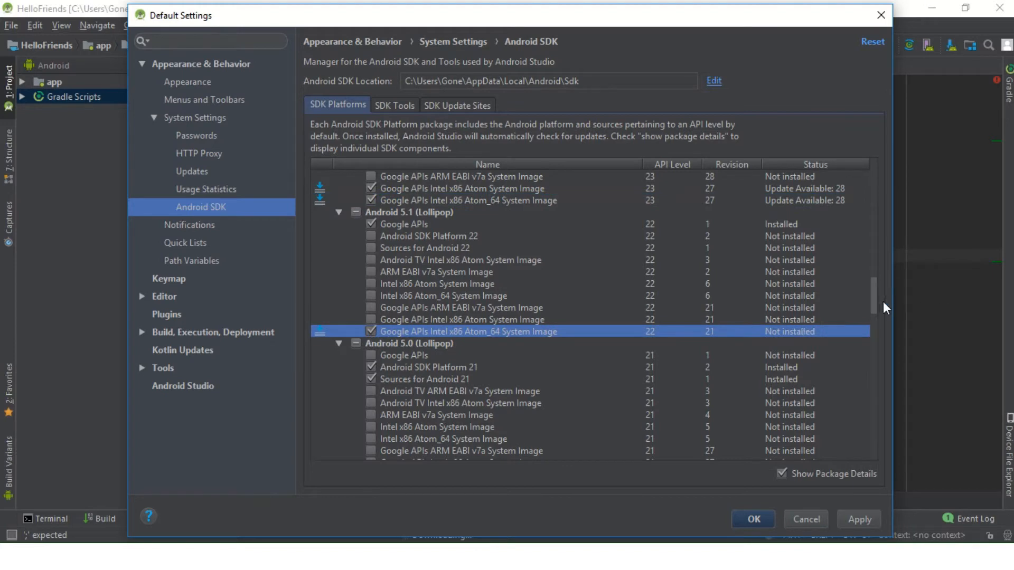
# Step: Review the selected platform packages, apply the changes, and confirm the installation of the listed components
pyautogui.moveTo(871, 298); pyautogui.dragTo(768, 238)
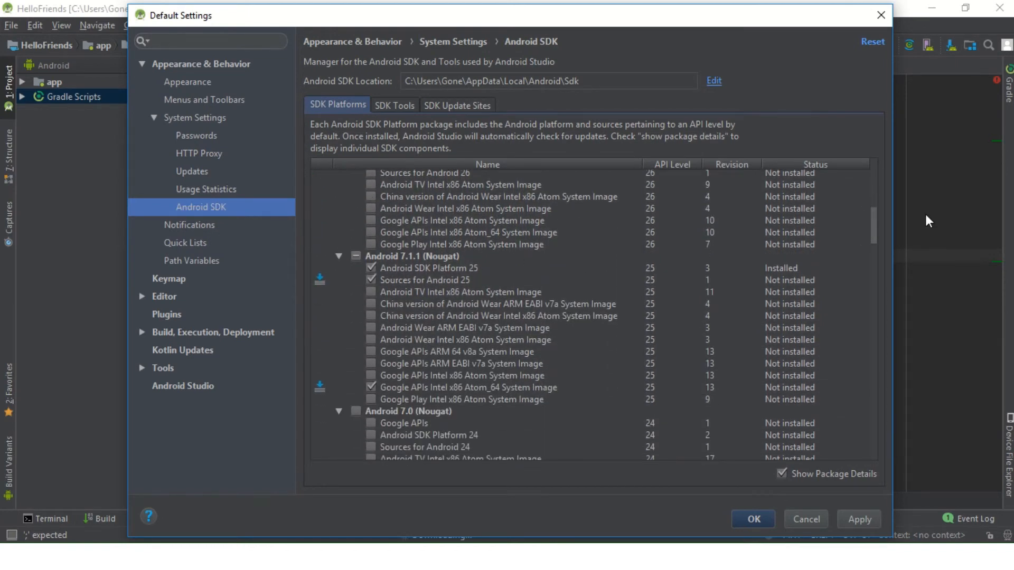
pyautogui.moveTo(874, 237); pyautogui.dragTo(873, 199)
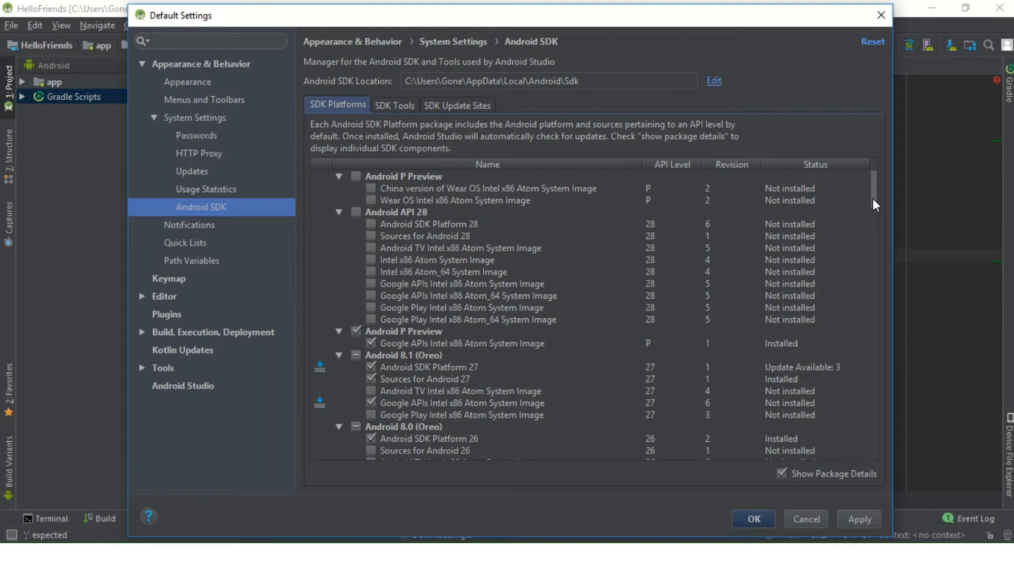
pyautogui.moveTo(872, 199); pyautogui.dragTo(873, 205)
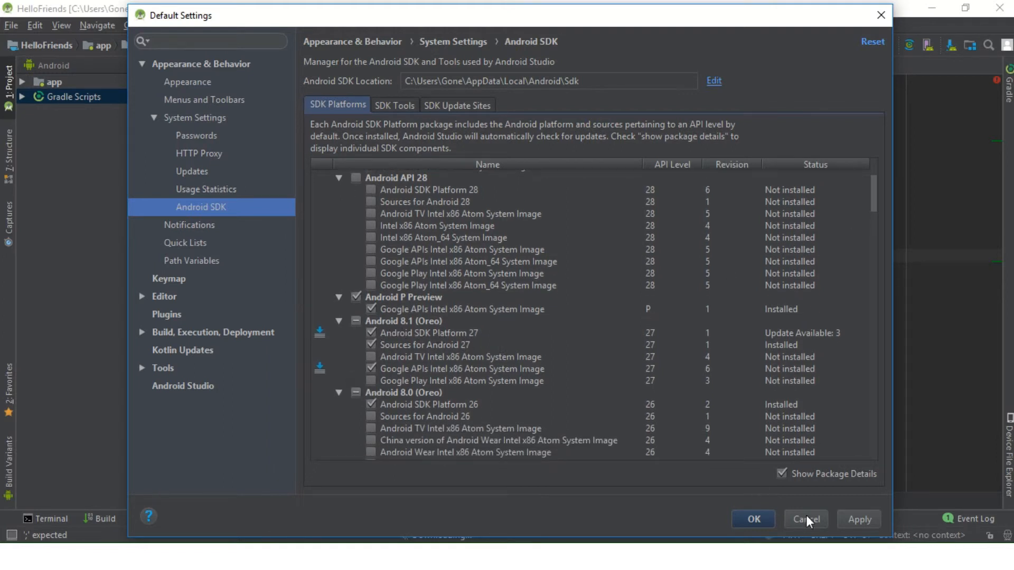
pyautogui.click(859, 519)
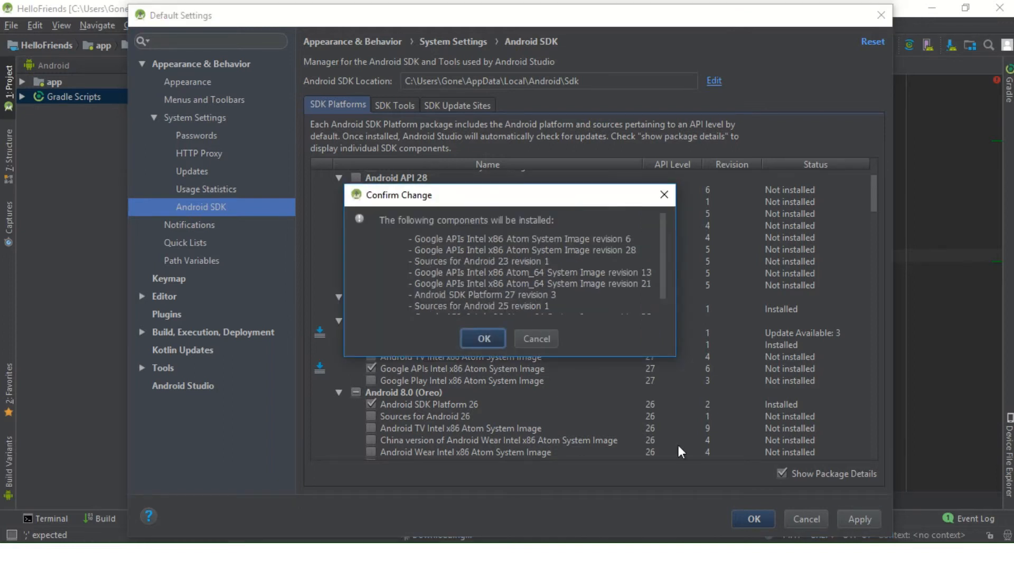
pyautogui.click(483, 339)
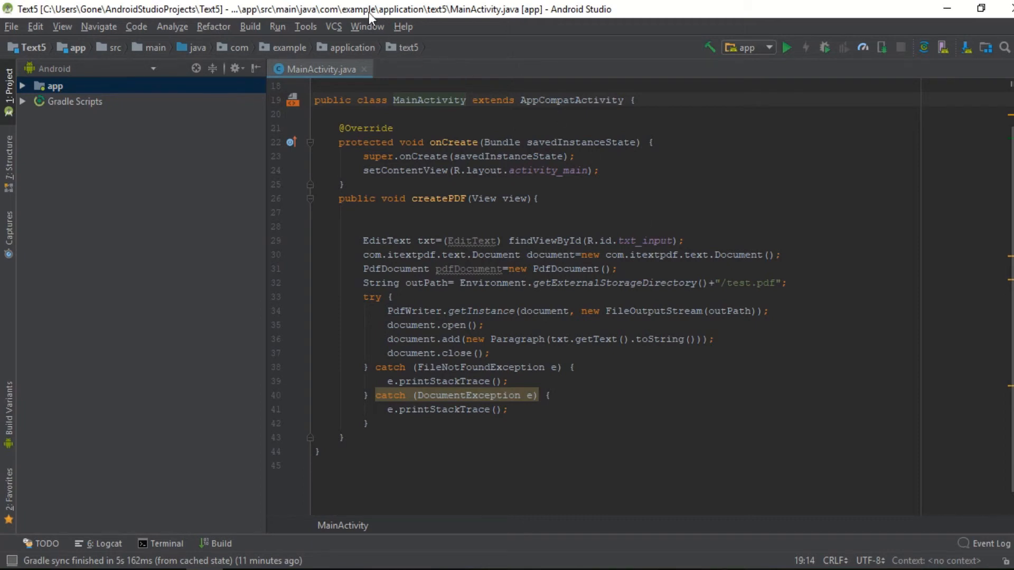
# Step: Start creating a virtual device in the AVD Manager and choose the Nexus 6 phone as its hardware definition
pyautogui.click(307, 27)
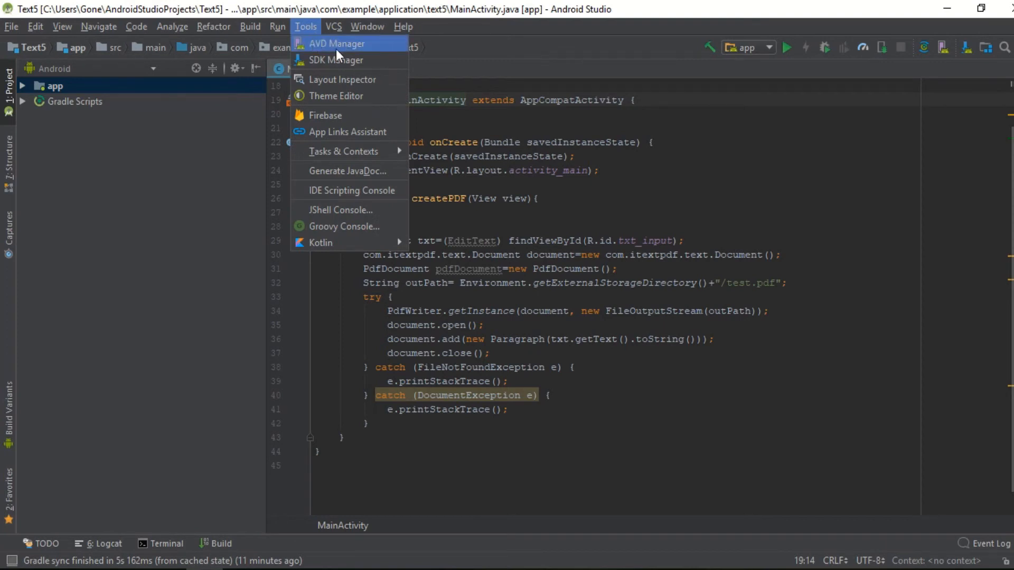
pyautogui.click(373, 45)
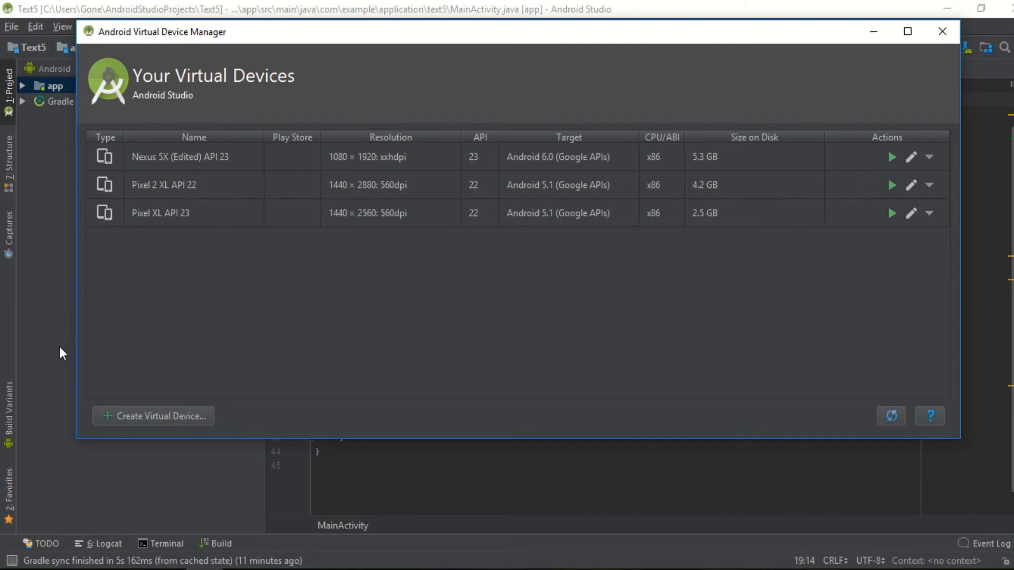
pyautogui.click(154, 416)
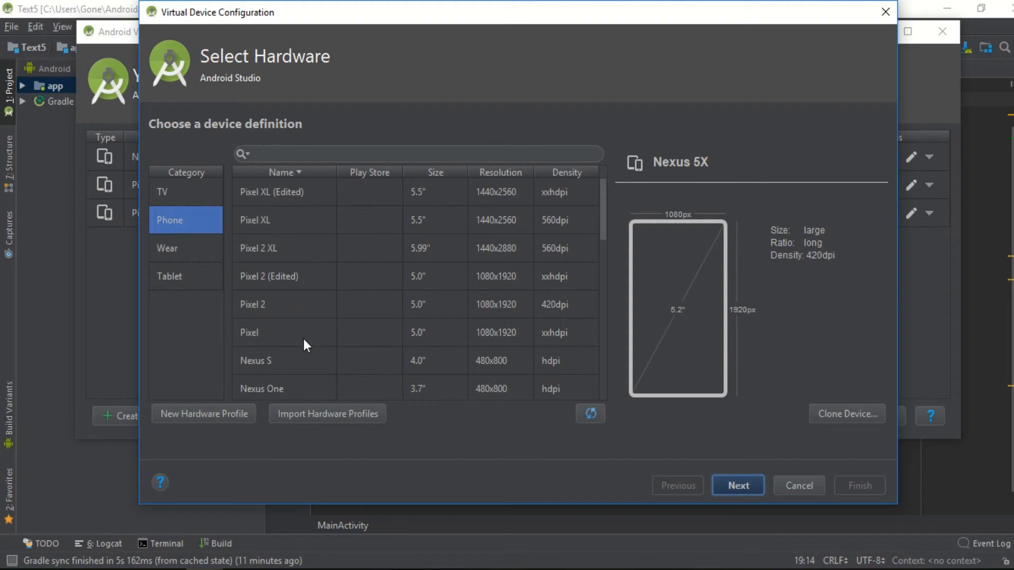
pyautogui.moveTo(303, 338); pyautogui.dragTo(303, 230)
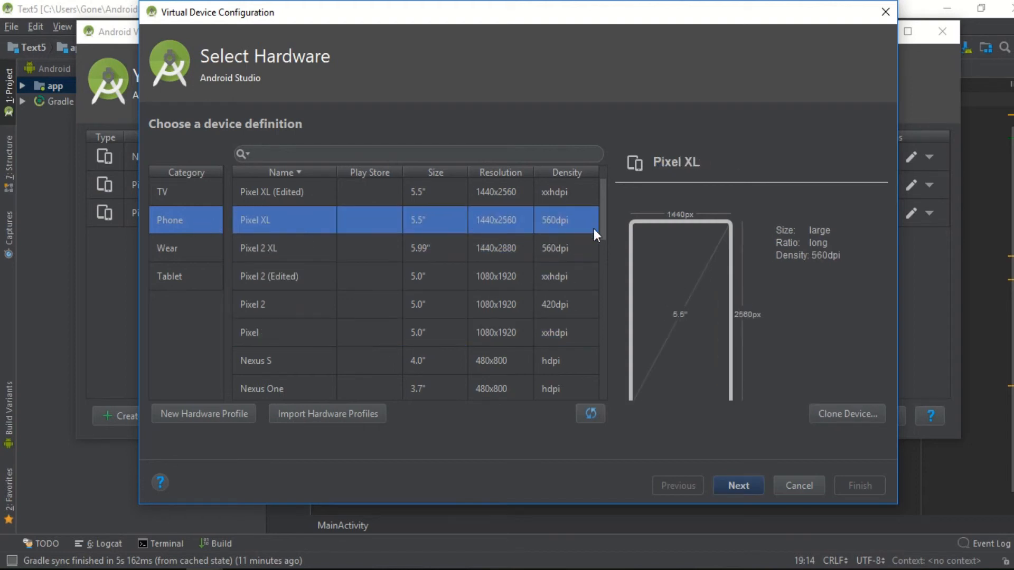
pyautogui.moveTo(604, 230); pyautogui.dragTo(605, 282)
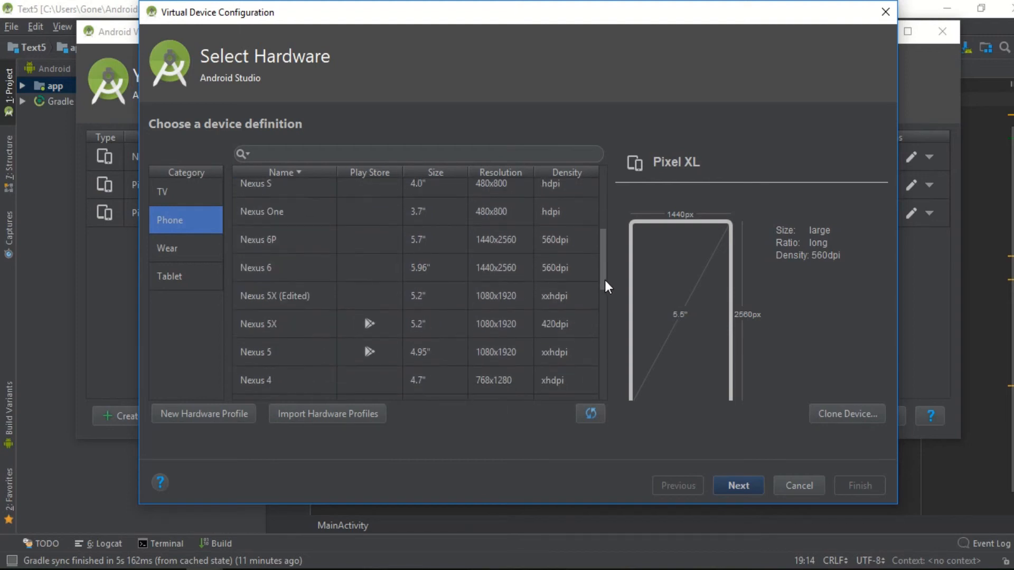
pyautogui.click(356, 265)
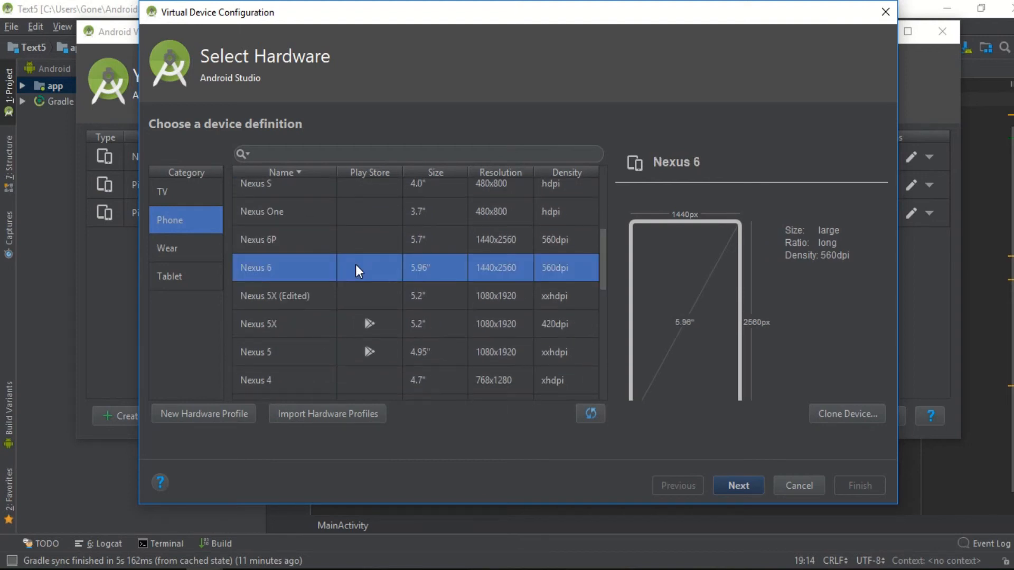
pyautogui.click(739, 485)
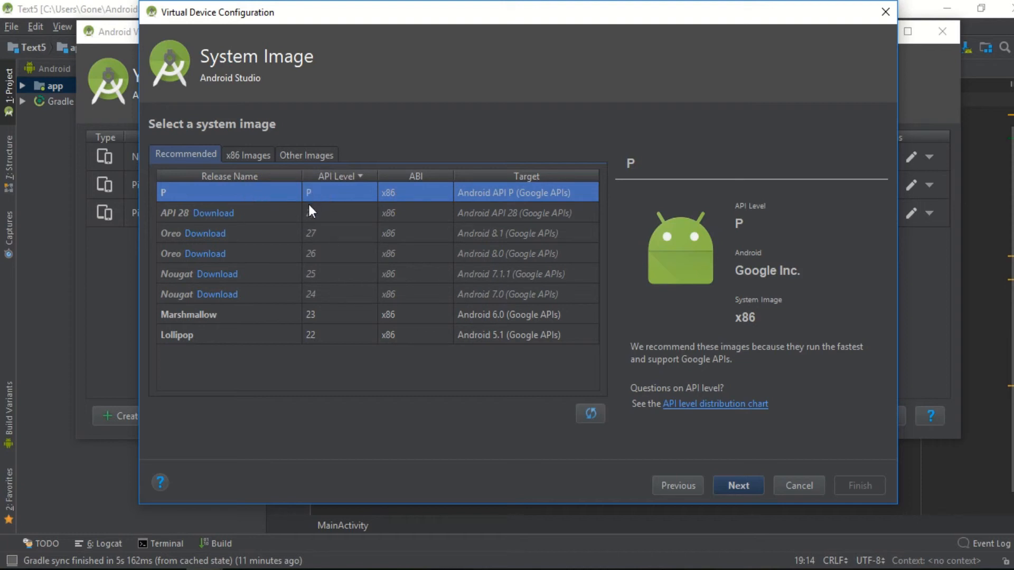
# Step: Compare the x86 and other system images, and accept the recommended Android P x86 image with Google APIs for the virtual device
pyautogui.click(243, 154)
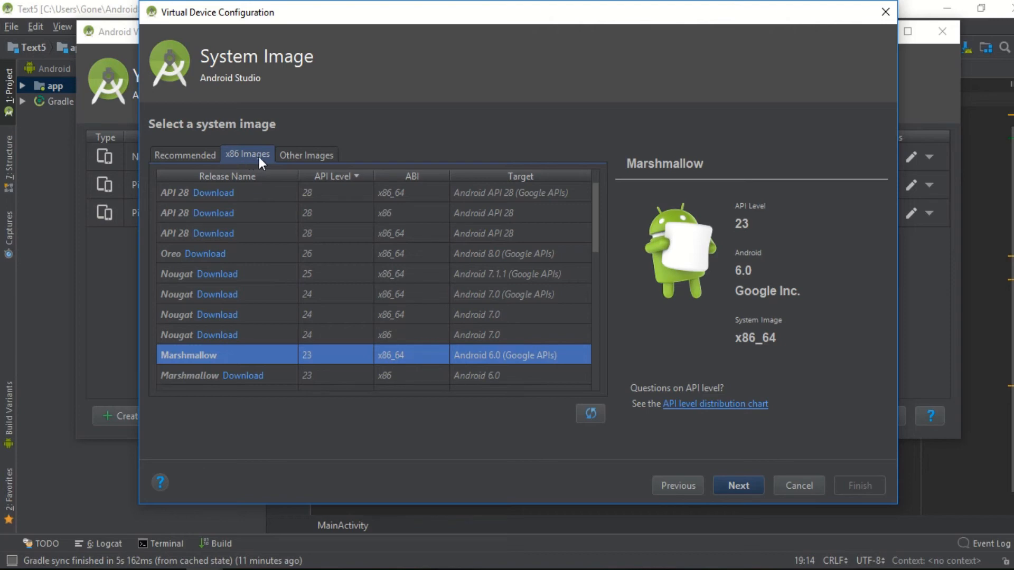
pyautogui.click(308, 155)
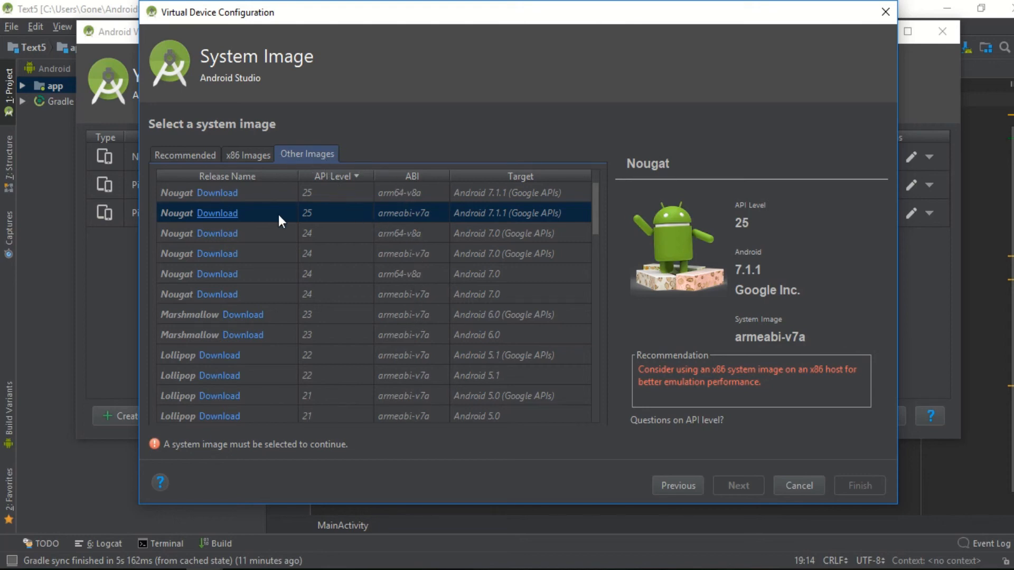
pyautogui.click(252, 155)
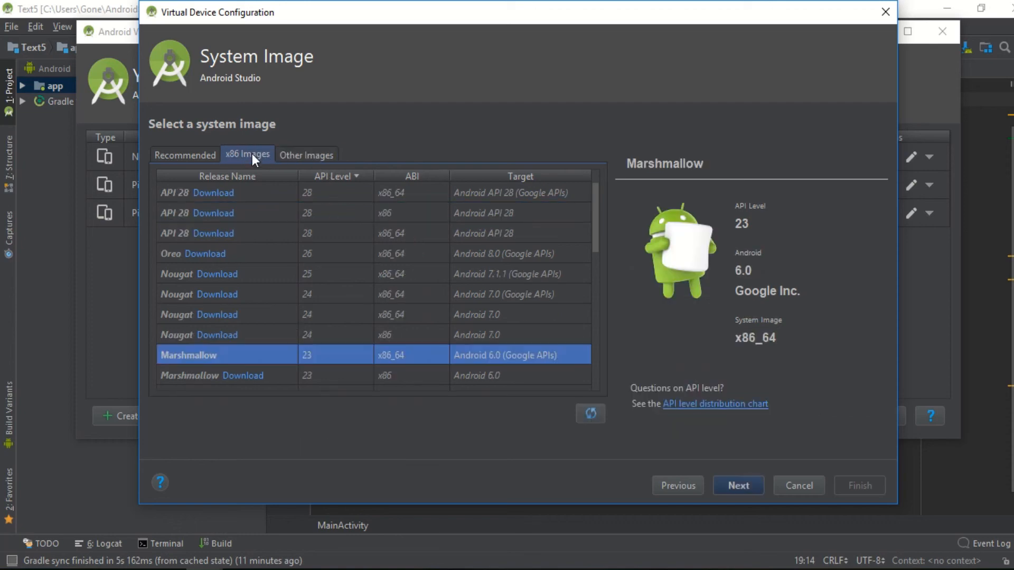
pyautogui.click(183, 155)
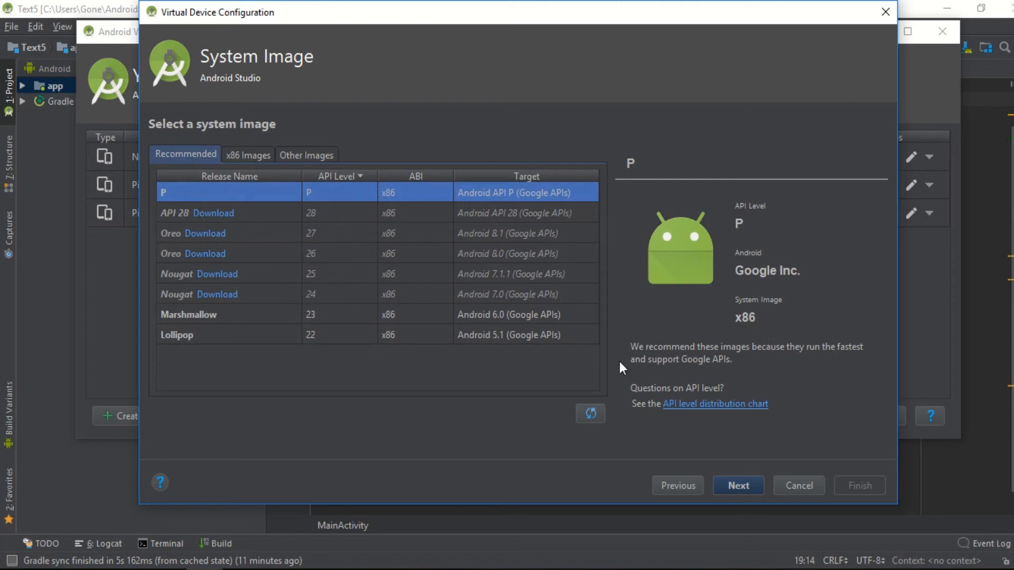
pyautogui.click(745, 481)
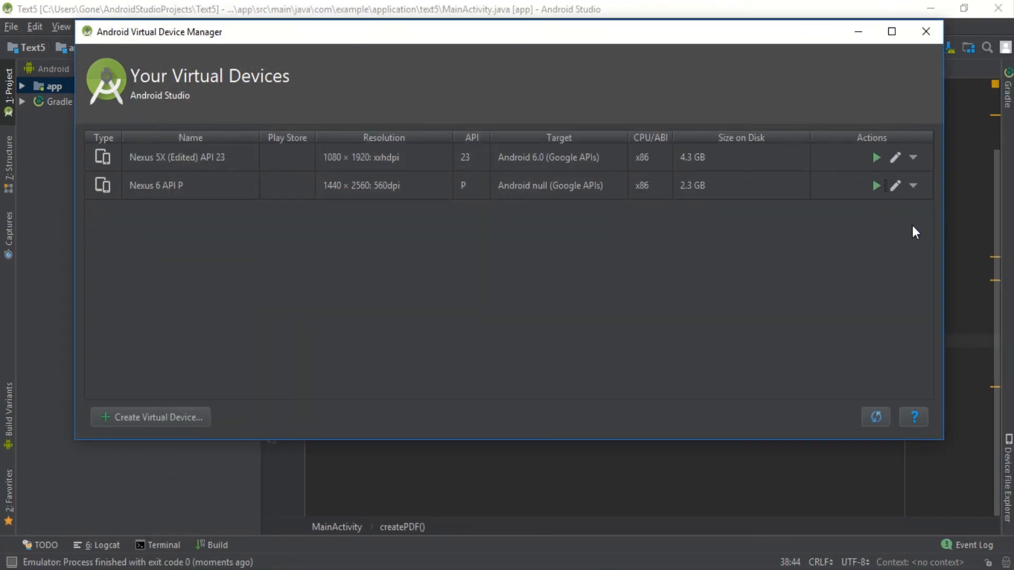
# Step: Launch the Nexus 6 API P virtual device and open the app list on its home screen
pyautogui.click(875, 186)
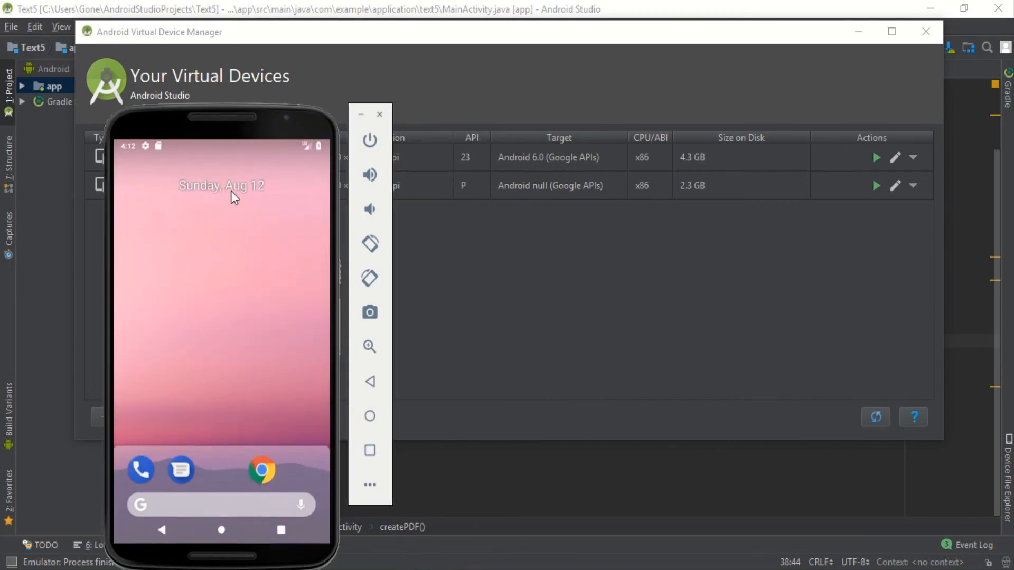
pyautogui.scroll(-3, 231, 191)
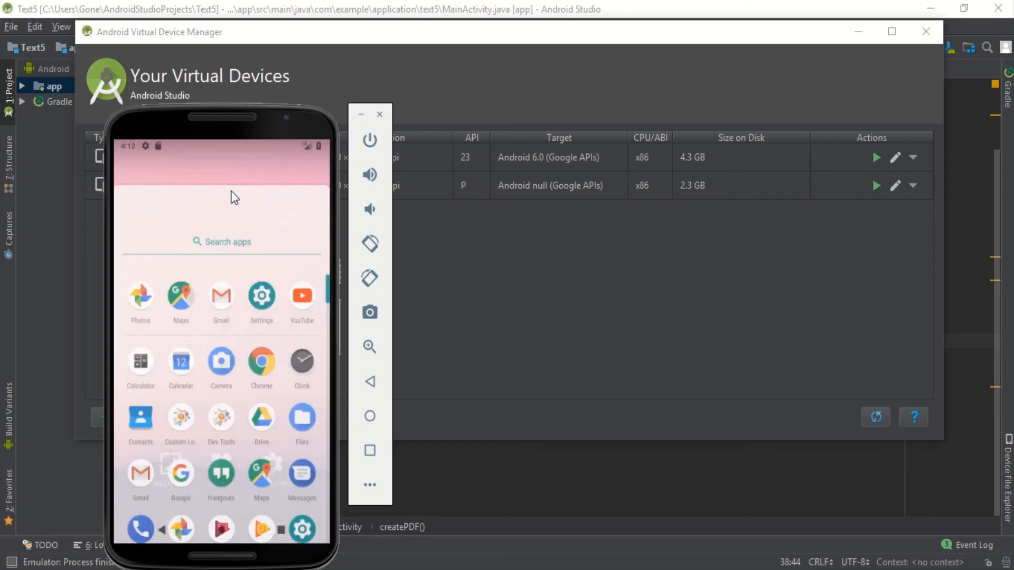